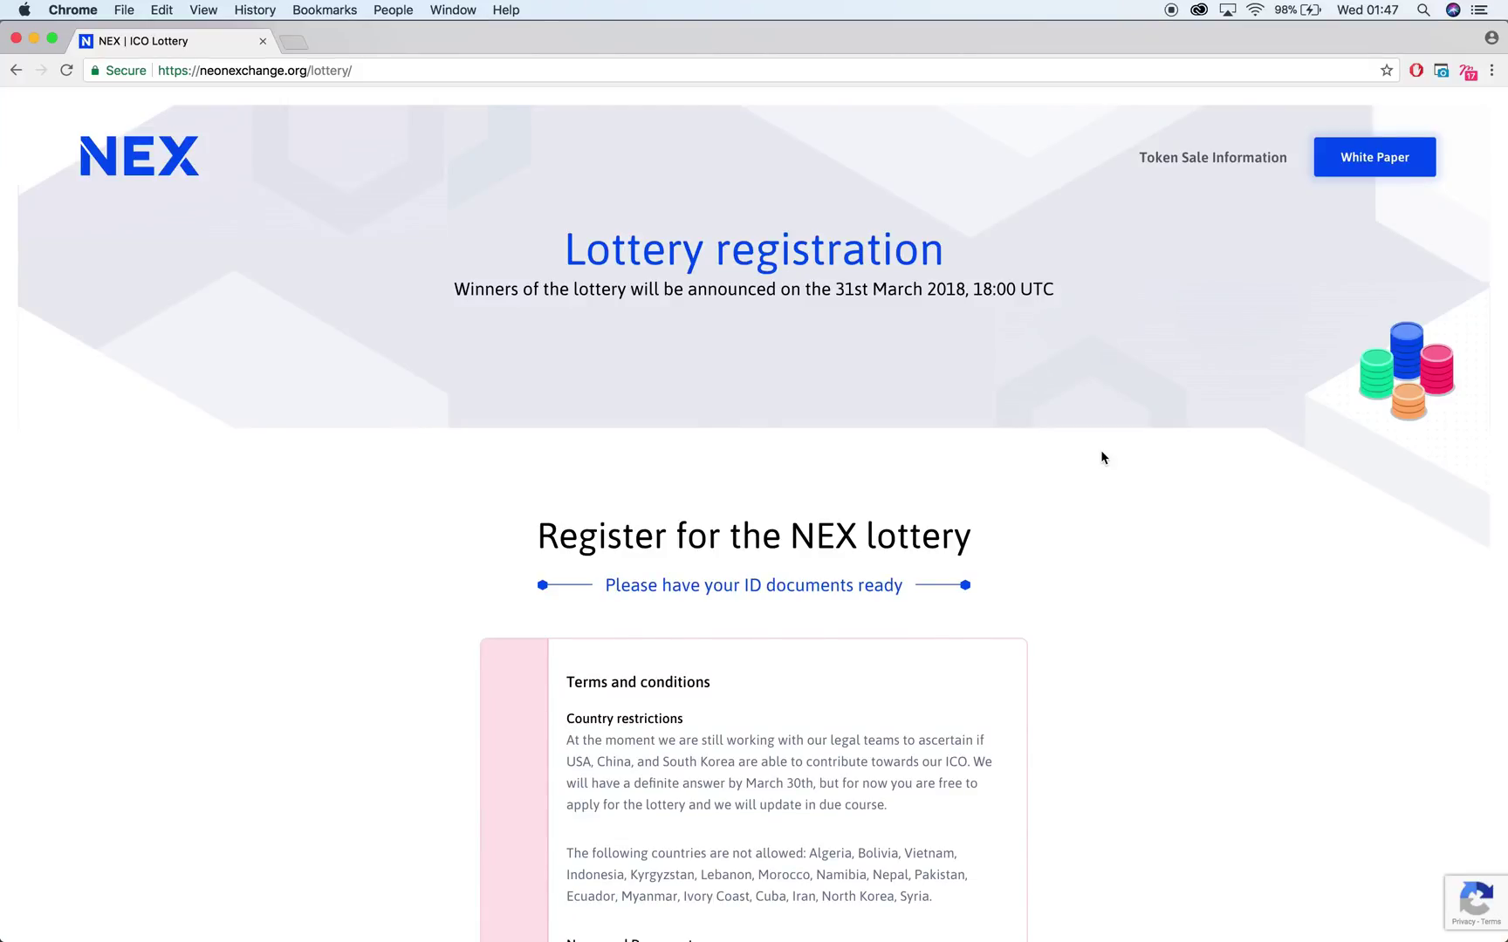
Scroll through the NEX ICO Lottery terms and conditions above the registration form
scroll(1056, 422, down, 5)
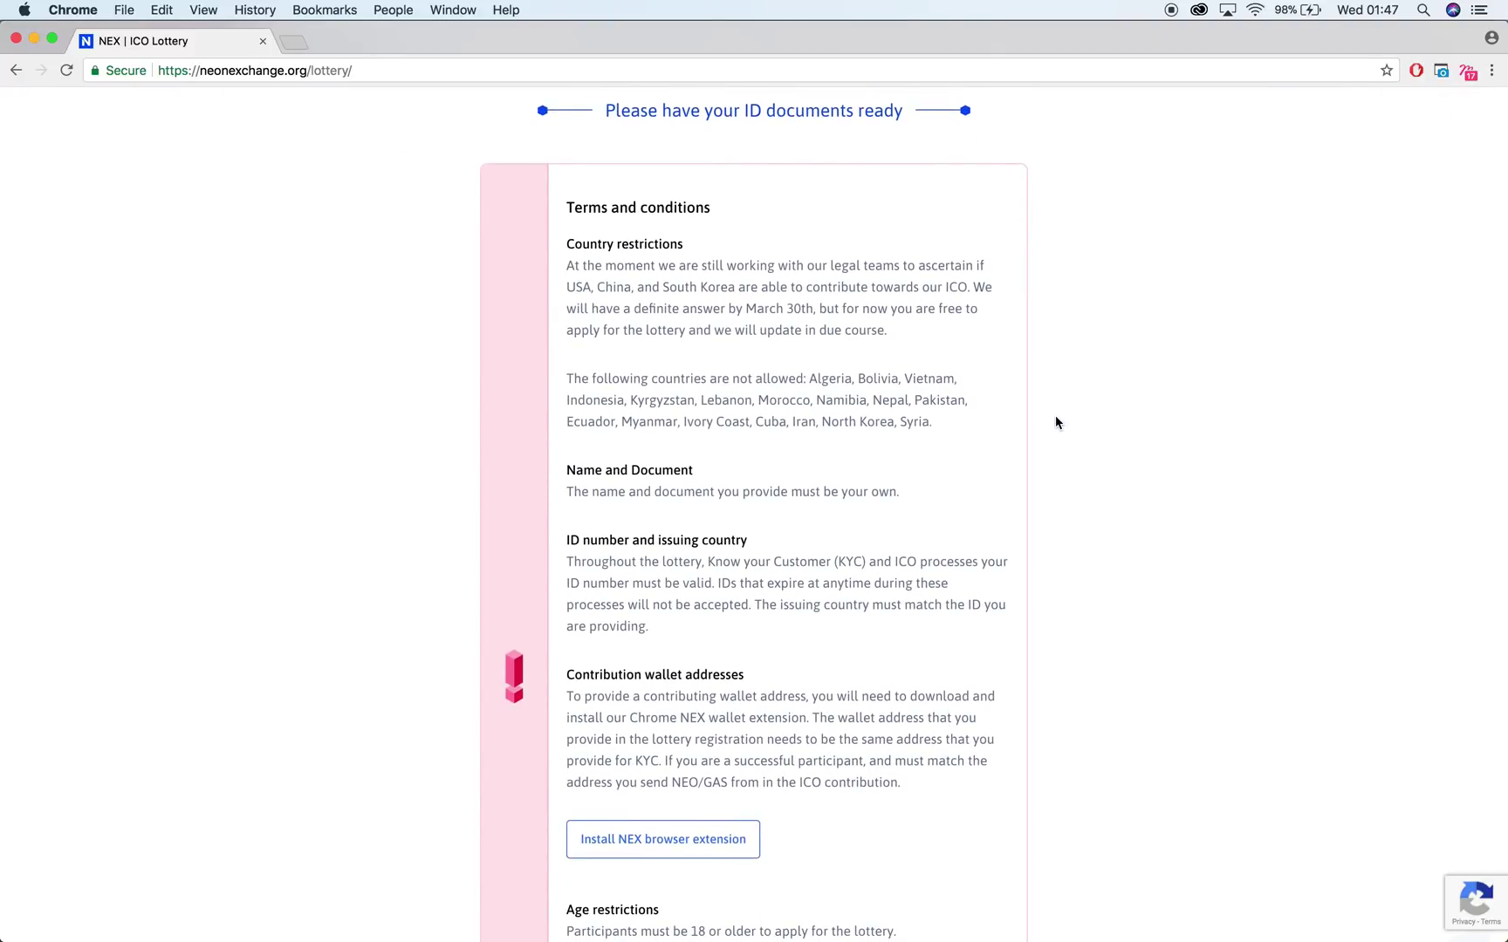
scroll(1056, 422, down, 7)
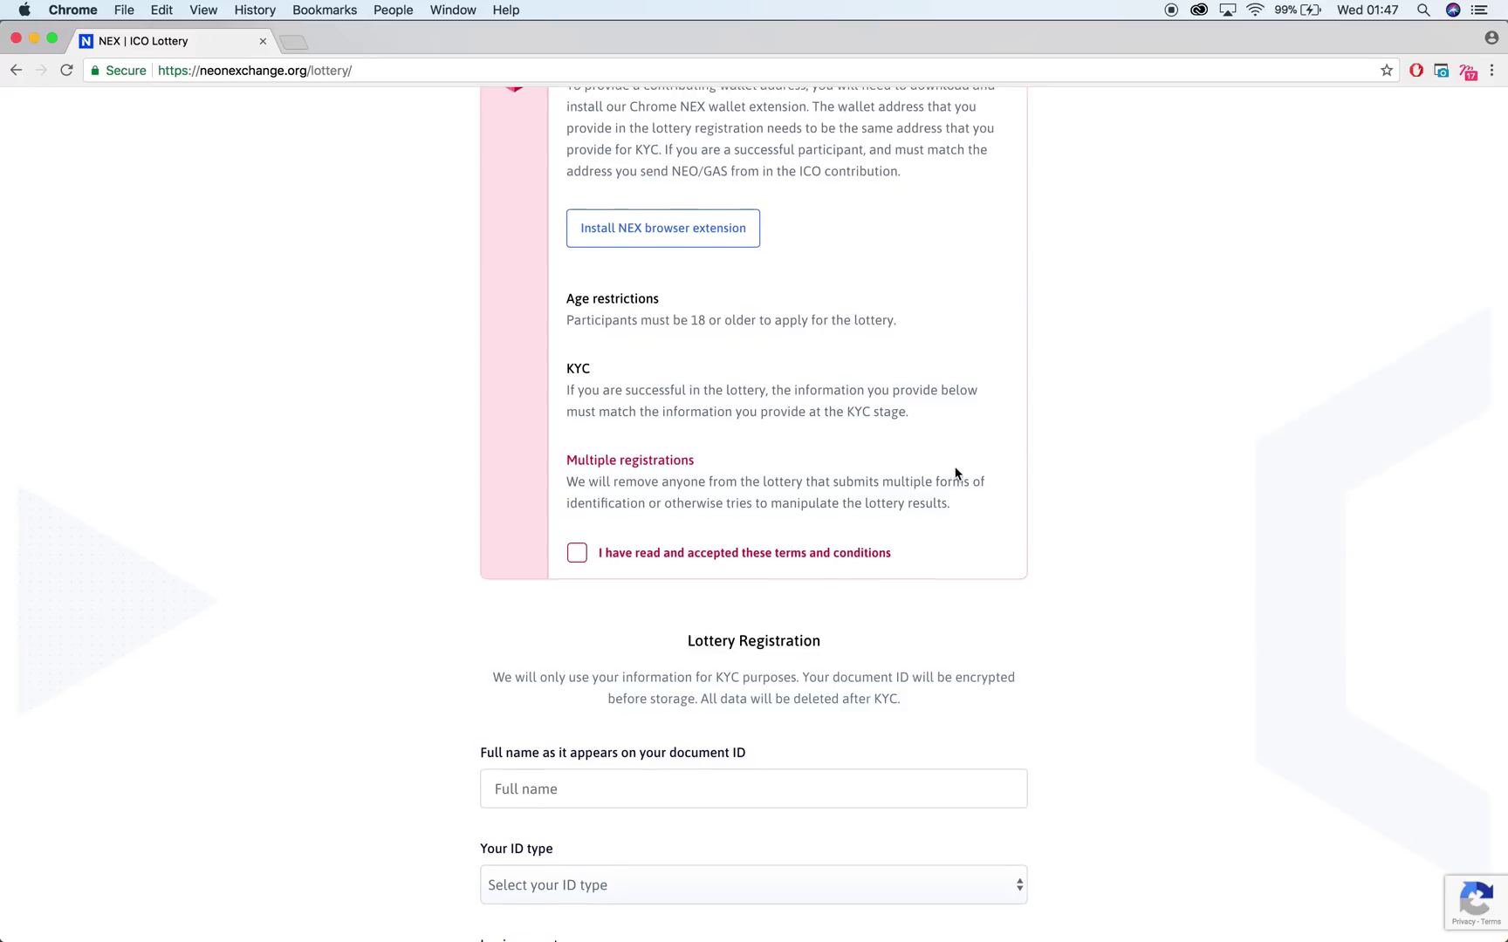
scroll(959, 437, up, 3)
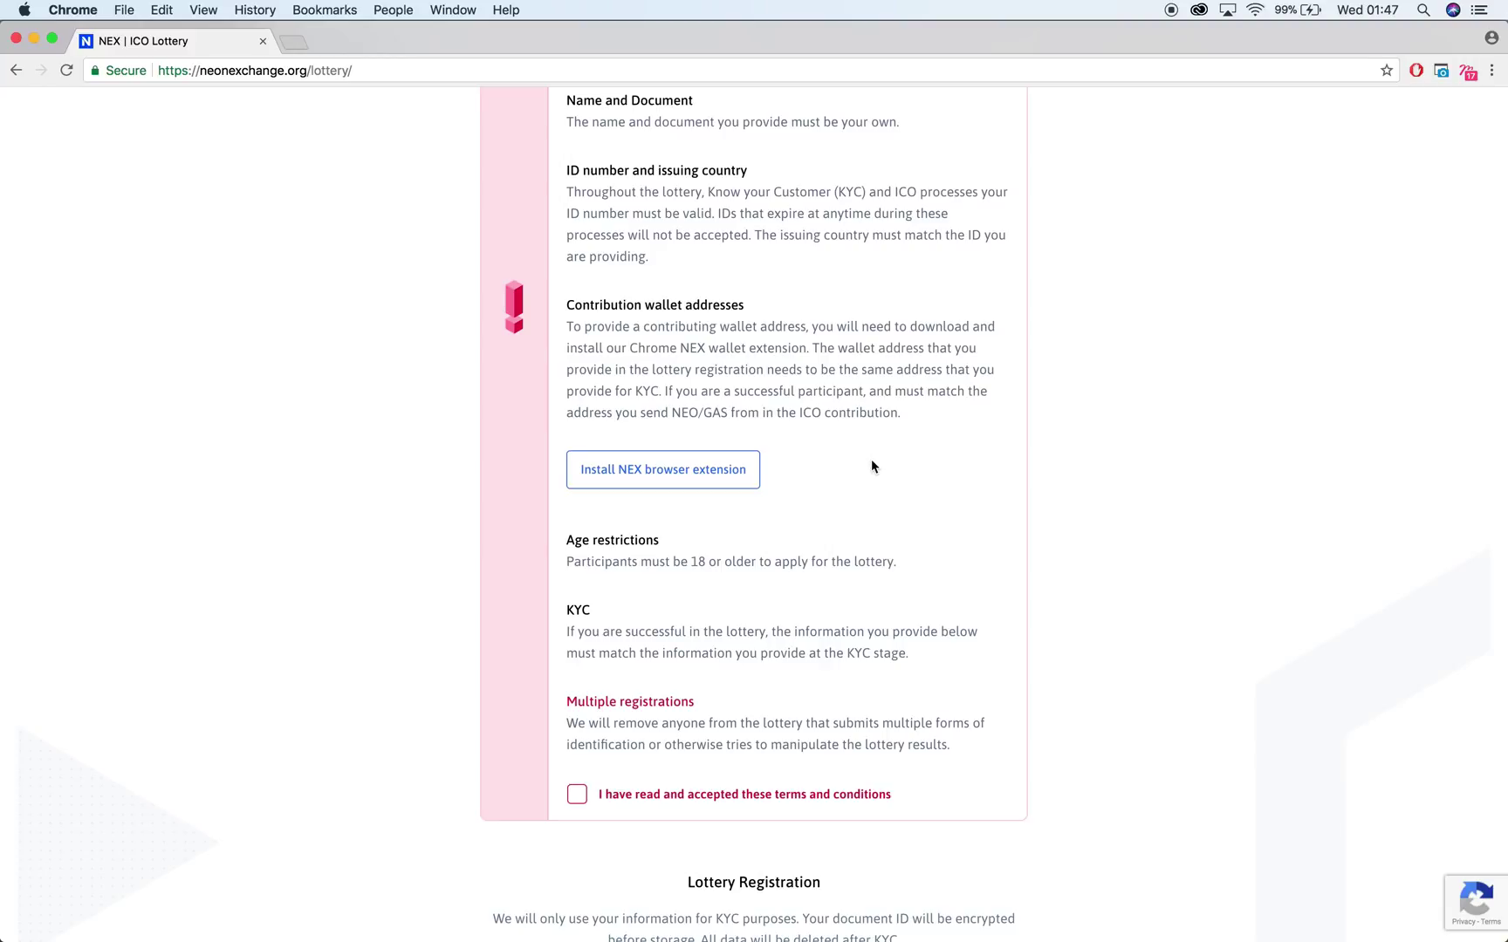
Install the NEX browser extension into Chrome from the form's notice
click(742, 469)
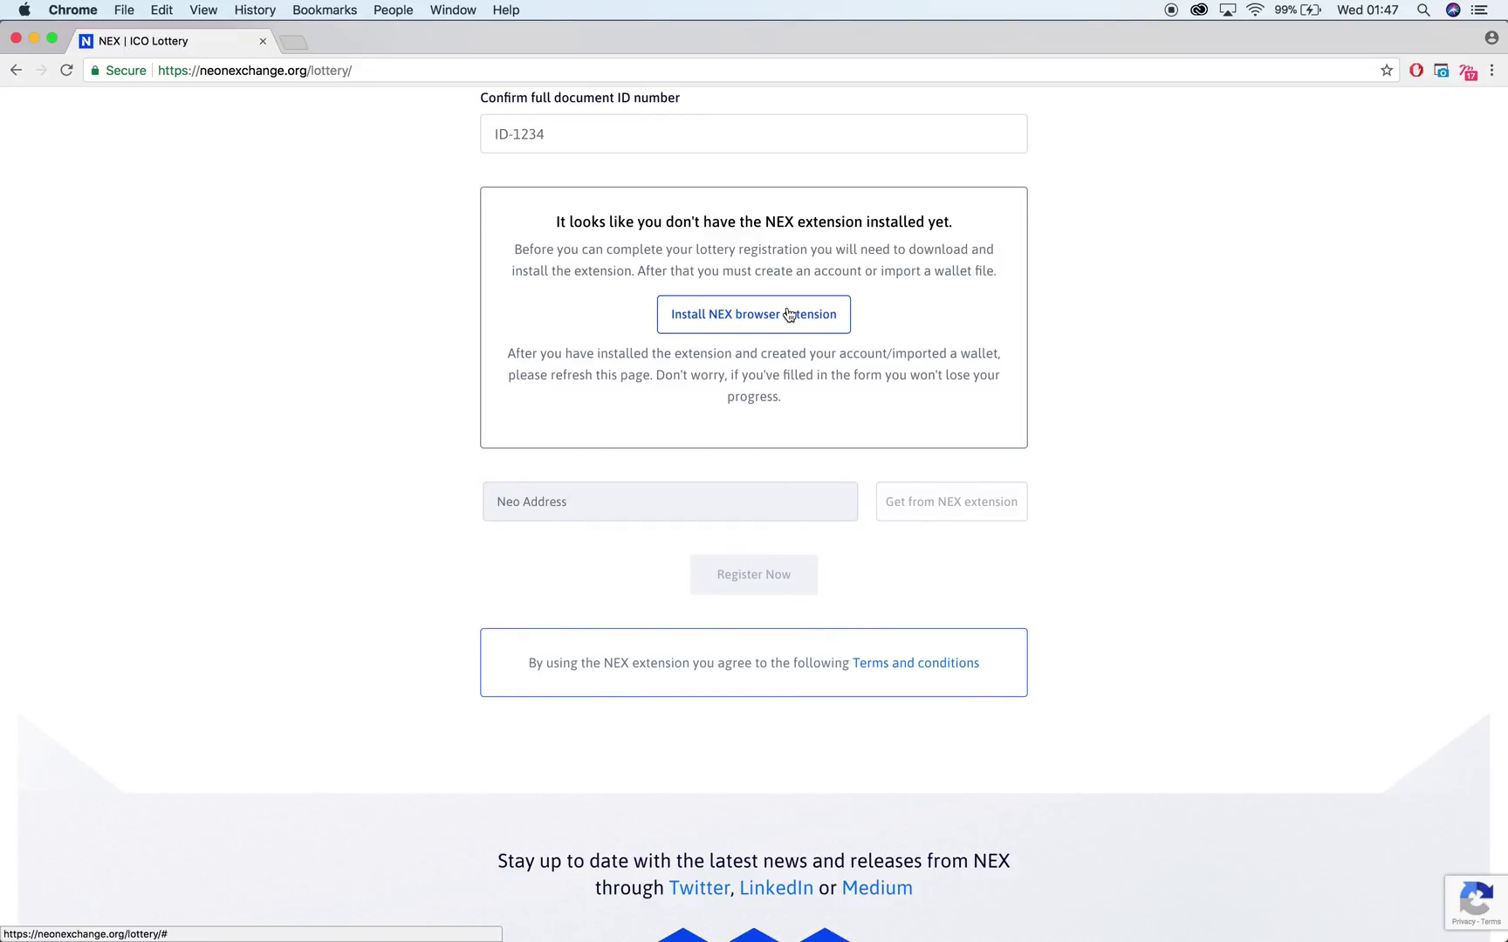
click(788, 314)
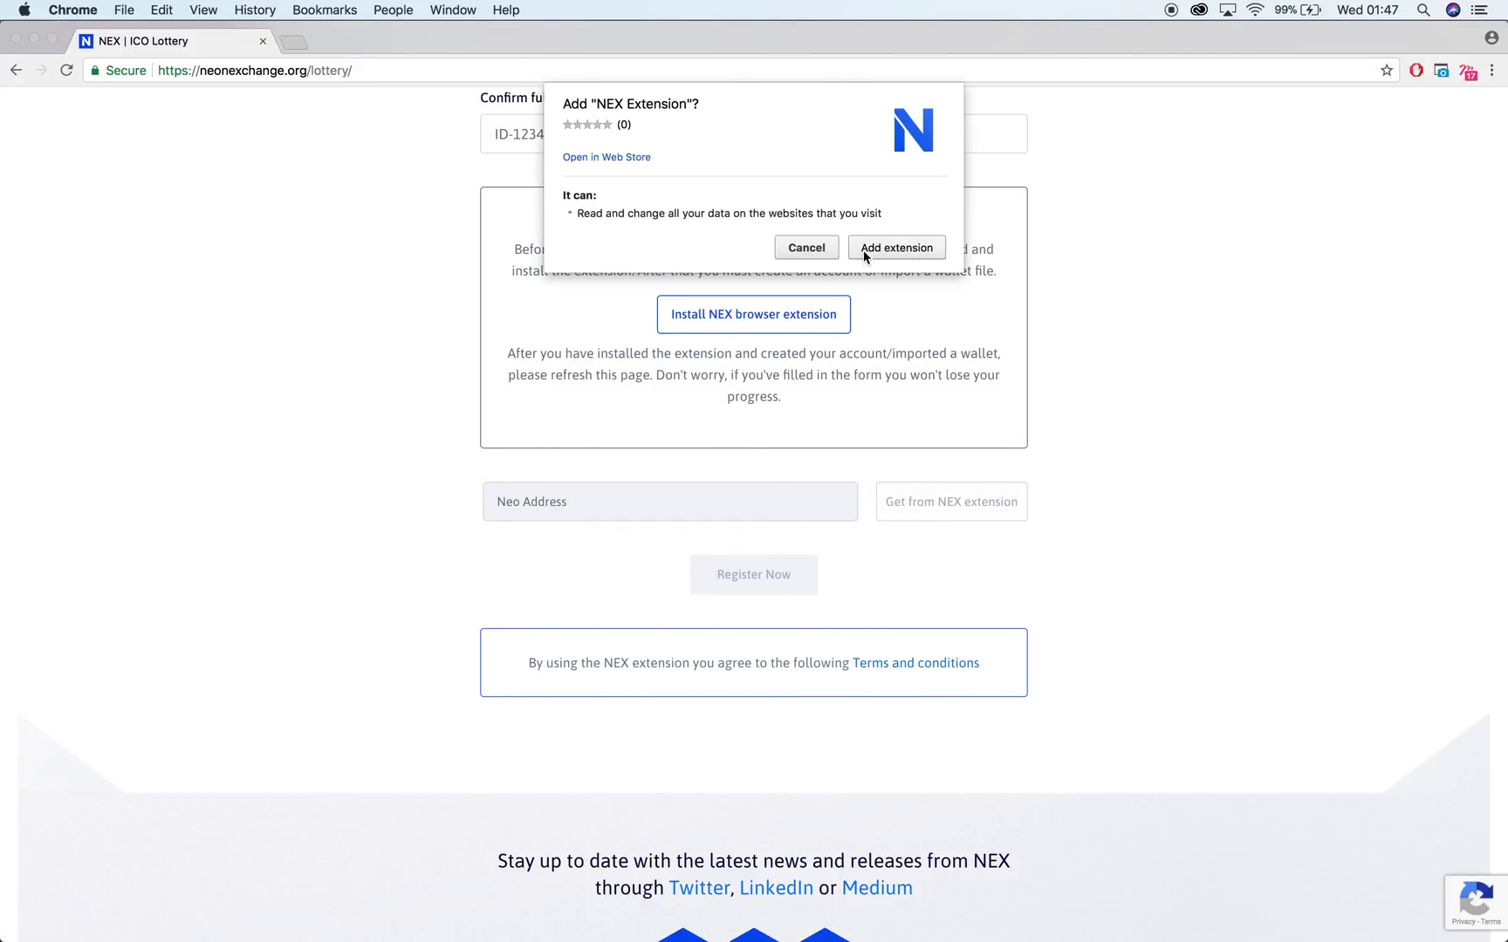
click(865, 251)
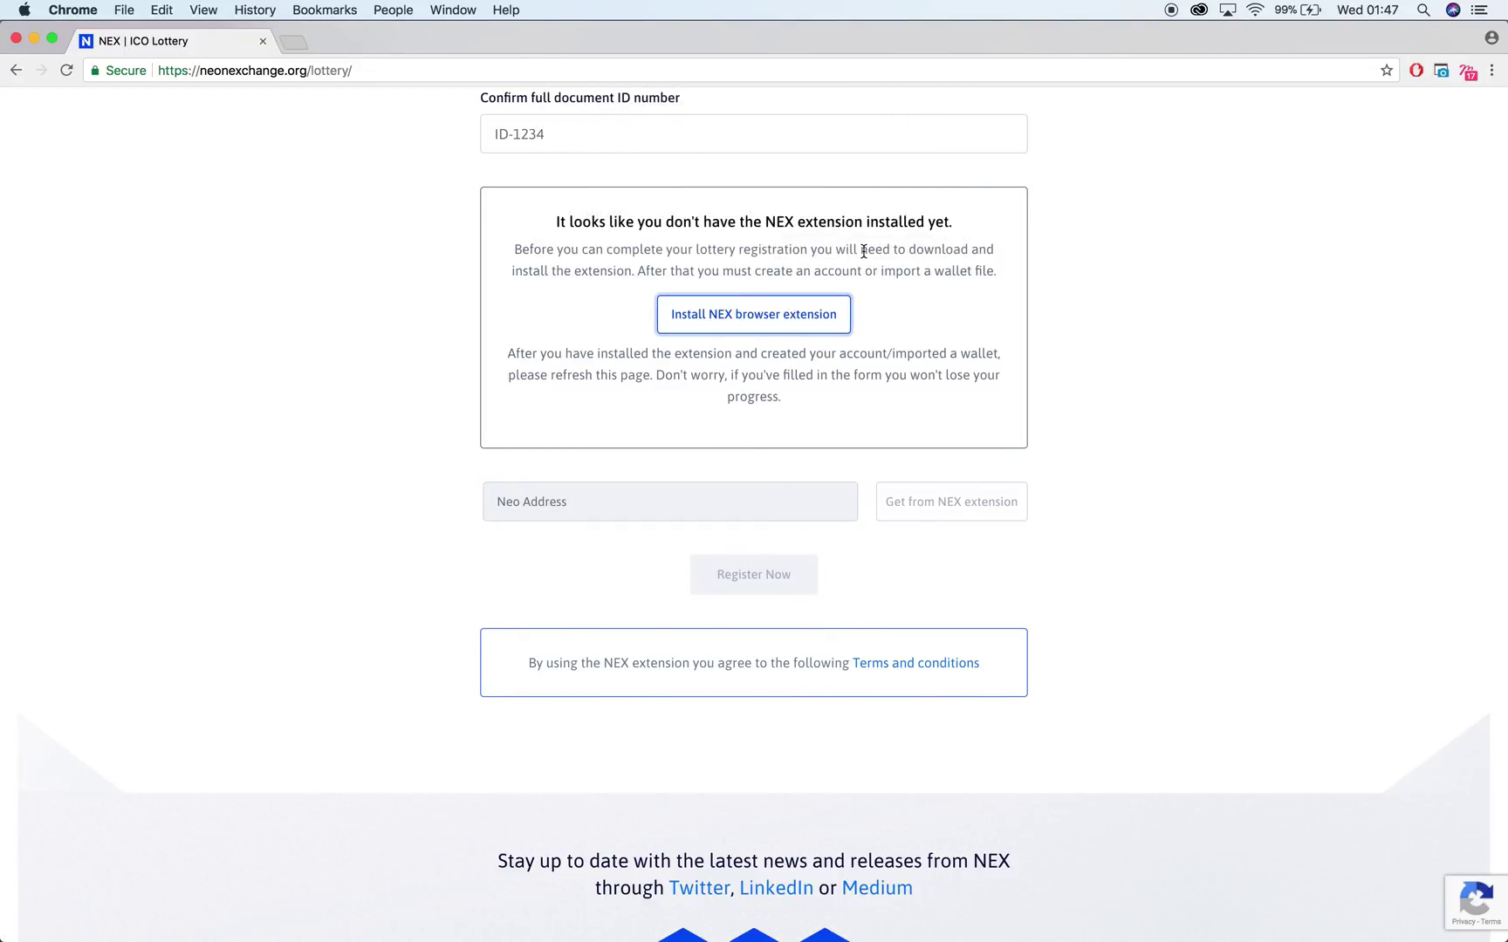
click(1472, 100)
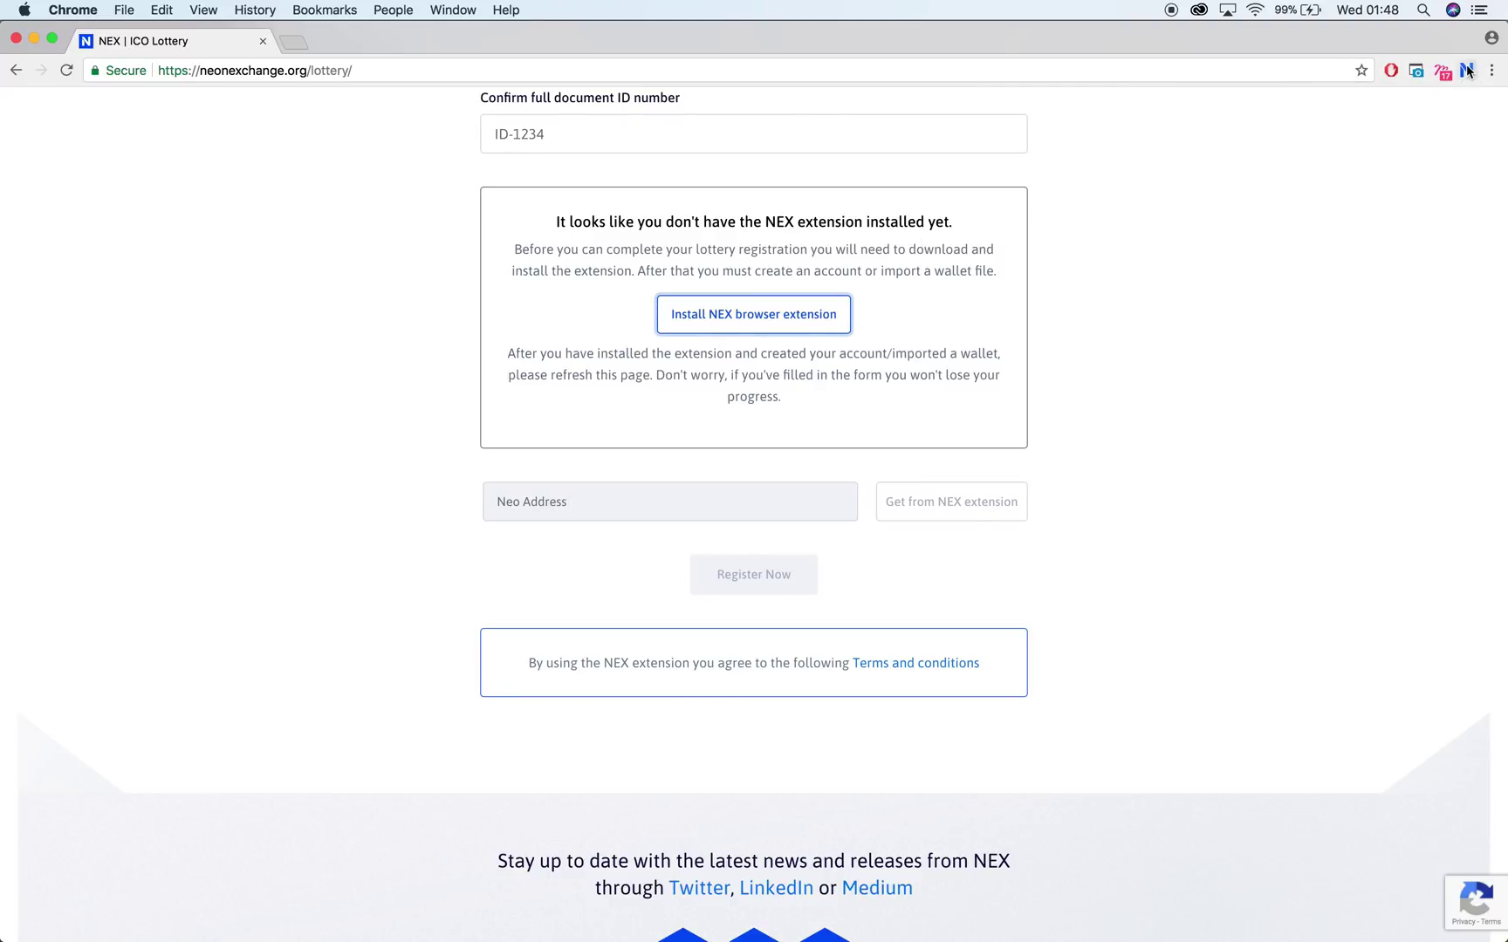
Accept the NEX extension disclaimer and reload the lottery page
click(1467, 71)
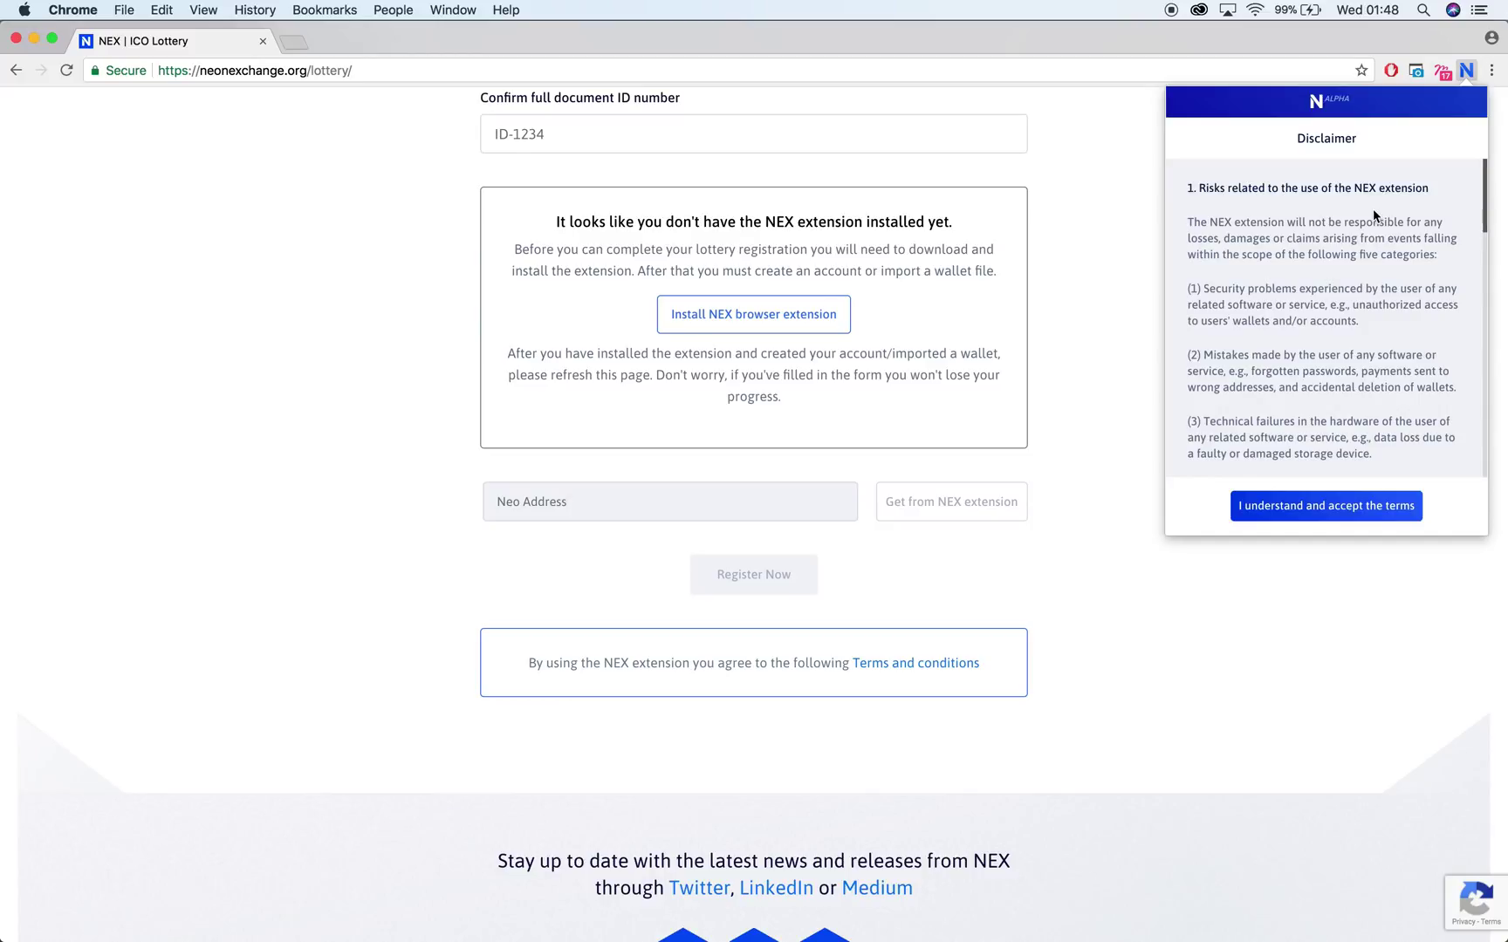
click(1361, 510)
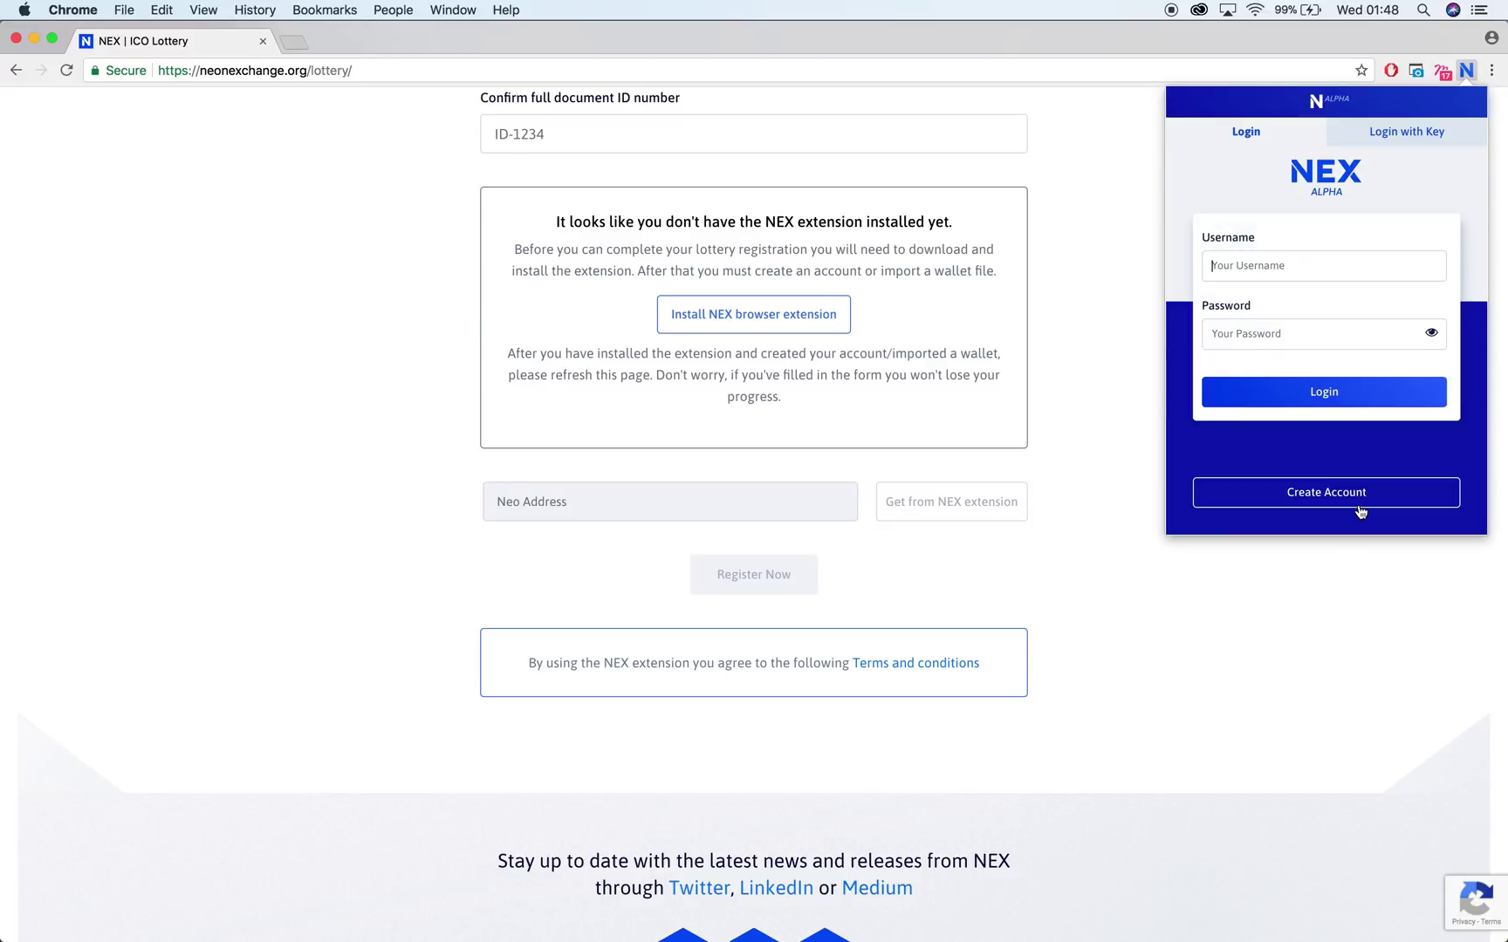
click(1100, 330)
key(super+r)
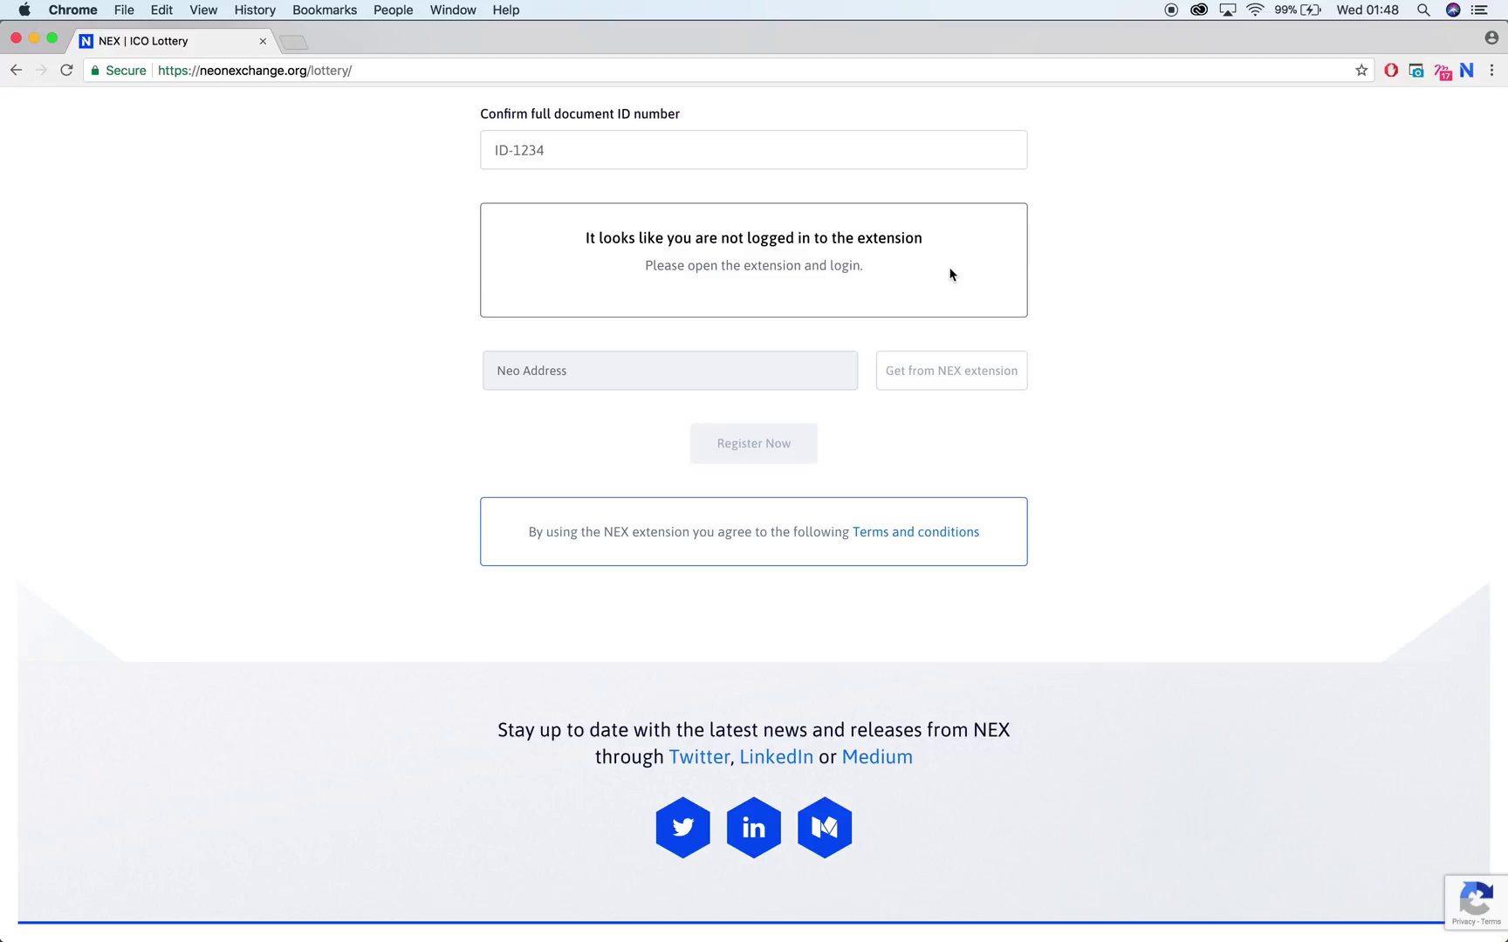
Start a new NEX account, entering a username and an account password
click(1464, 72)
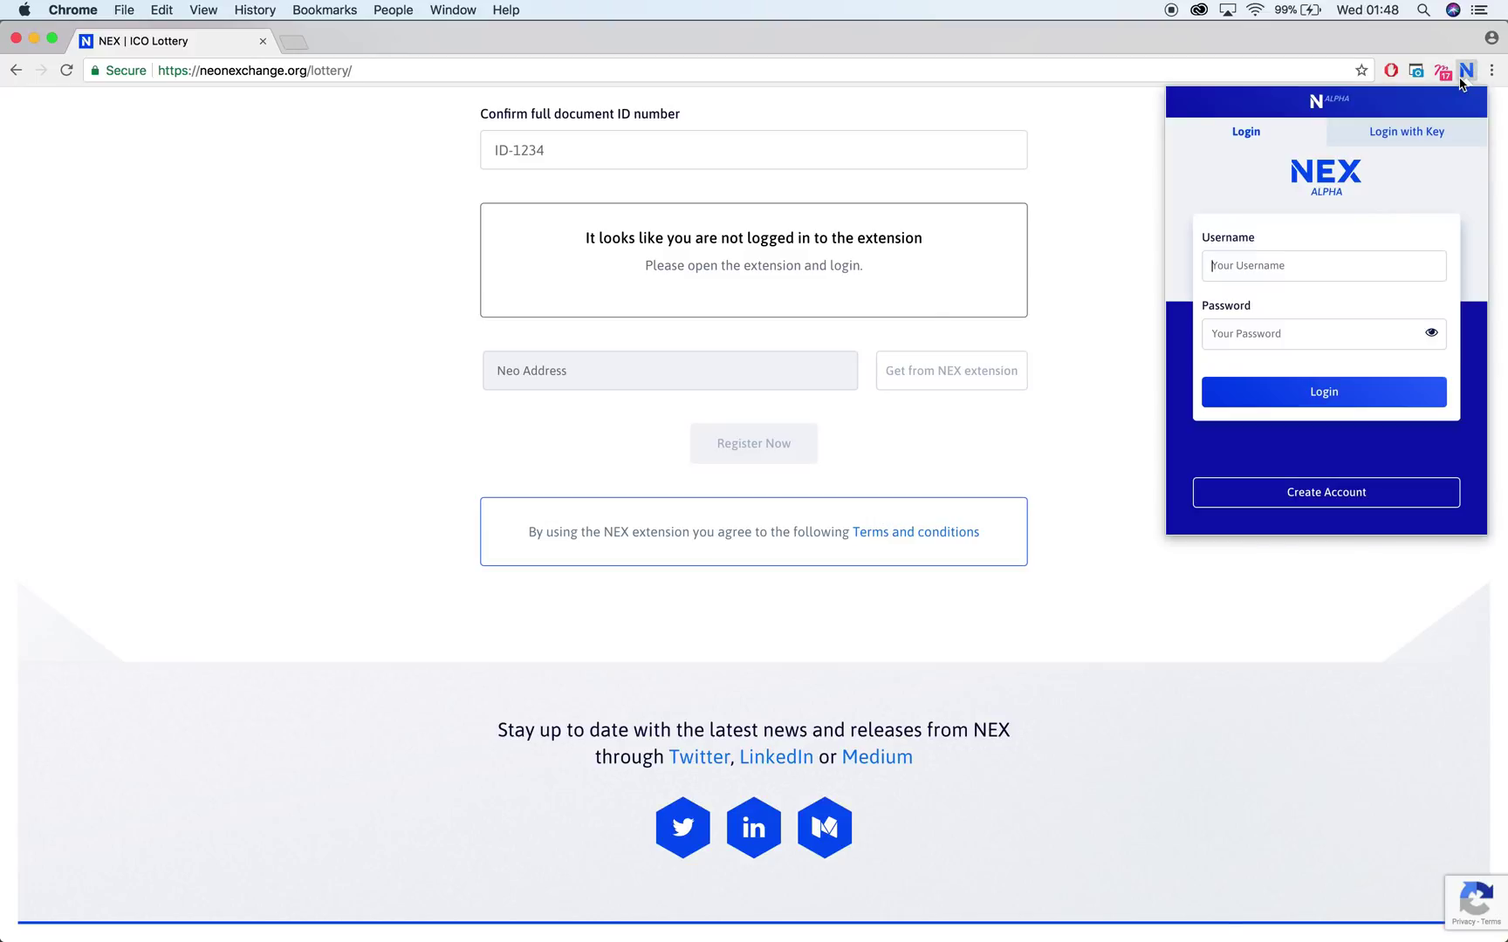
click(1399, 129)
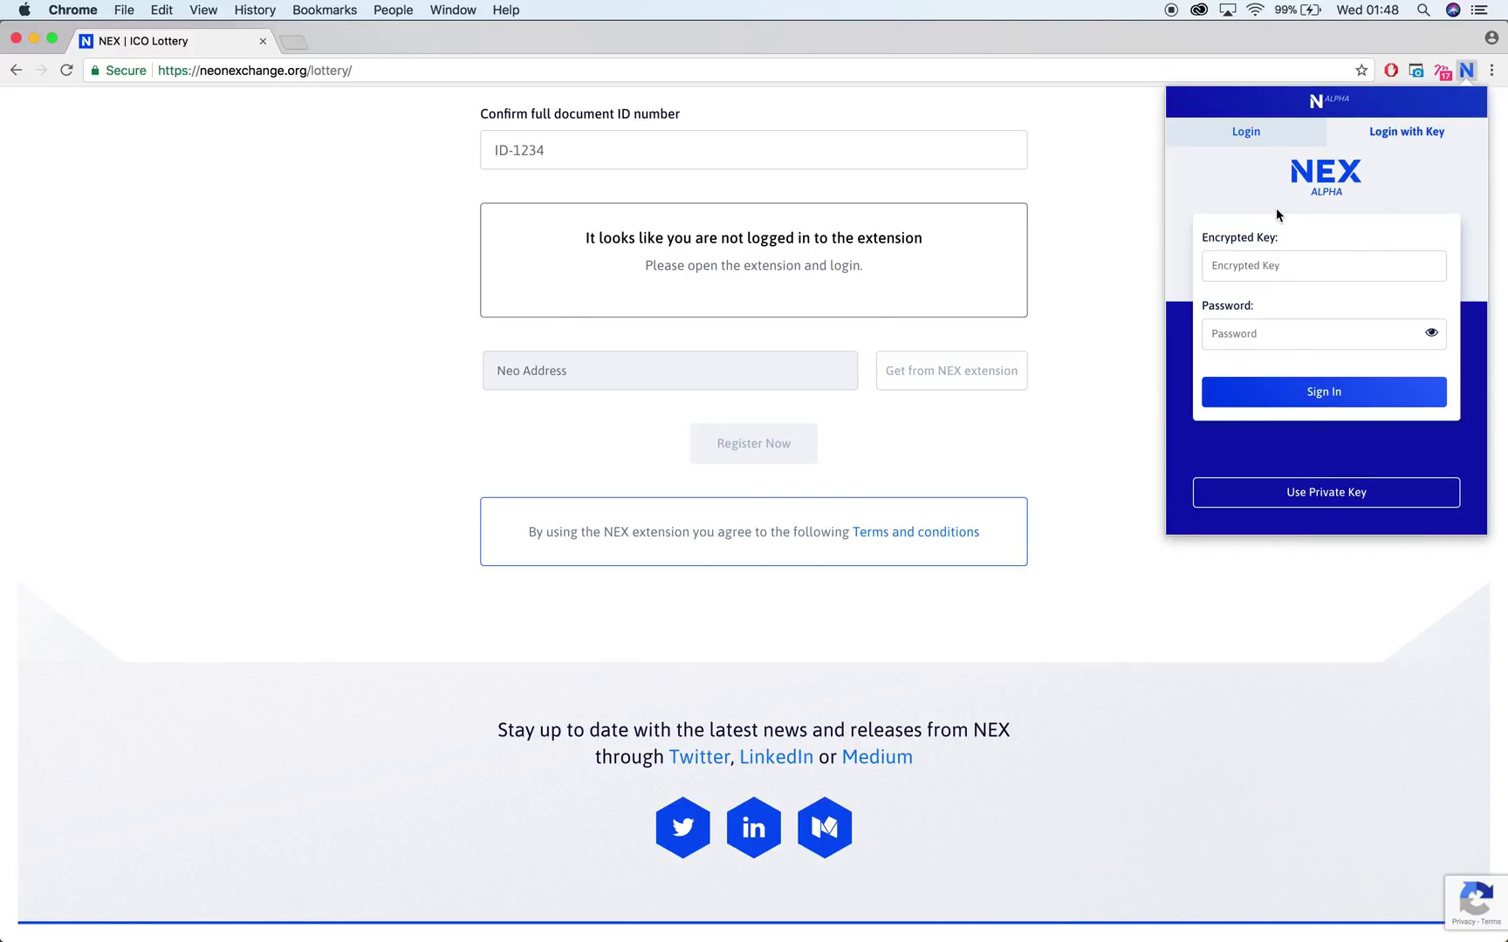
click(1273, 134)
click(1309, 491)
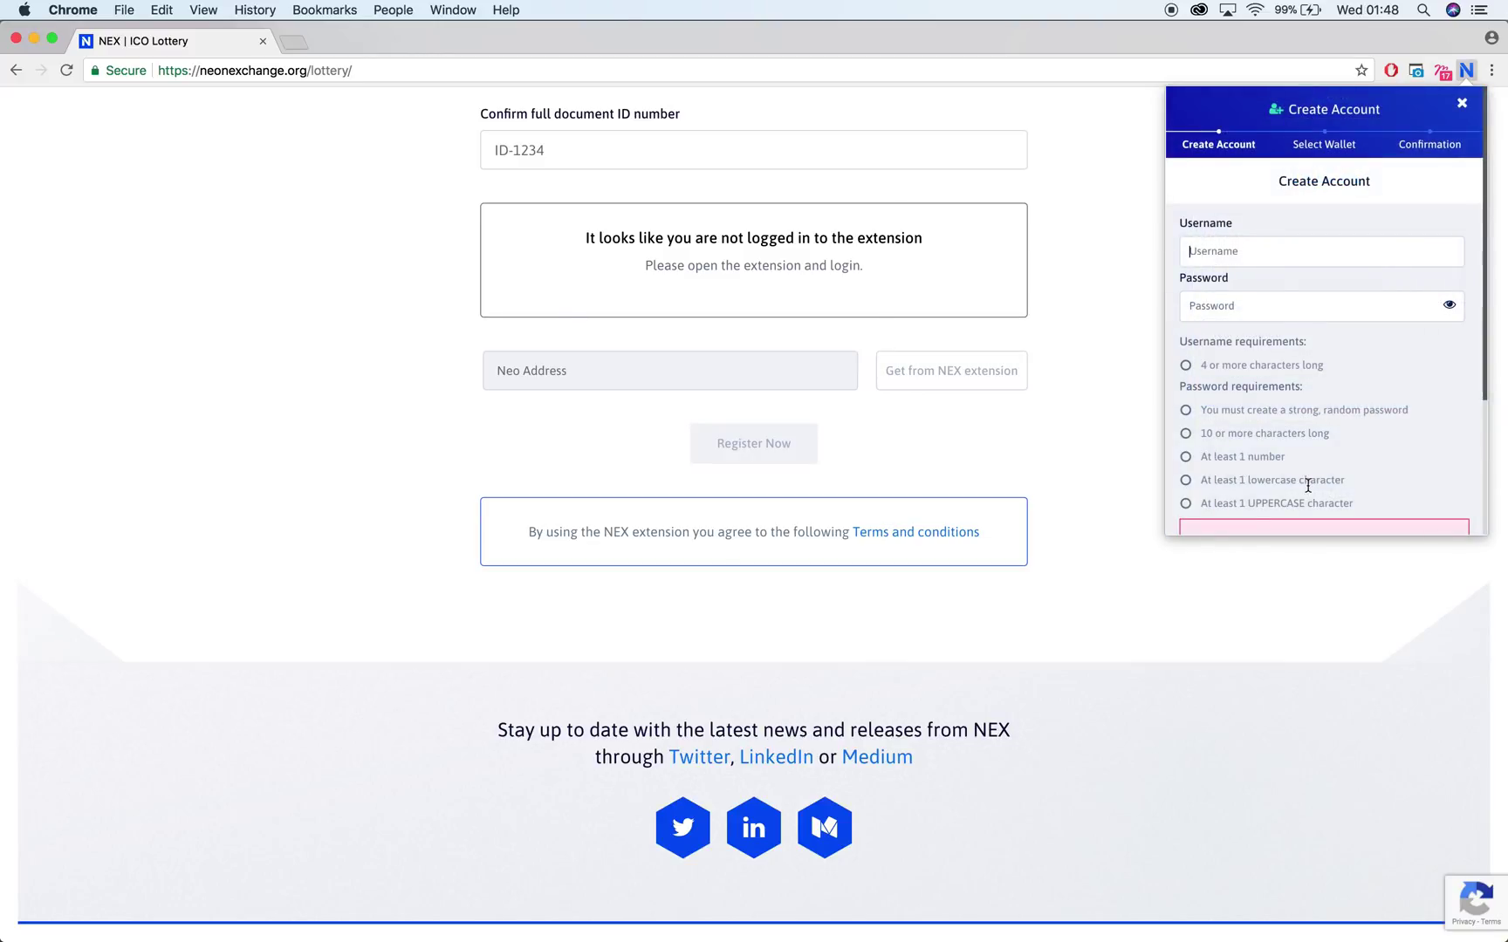
text(velocihamster)
click(1221, 305)
text(•••••••••)
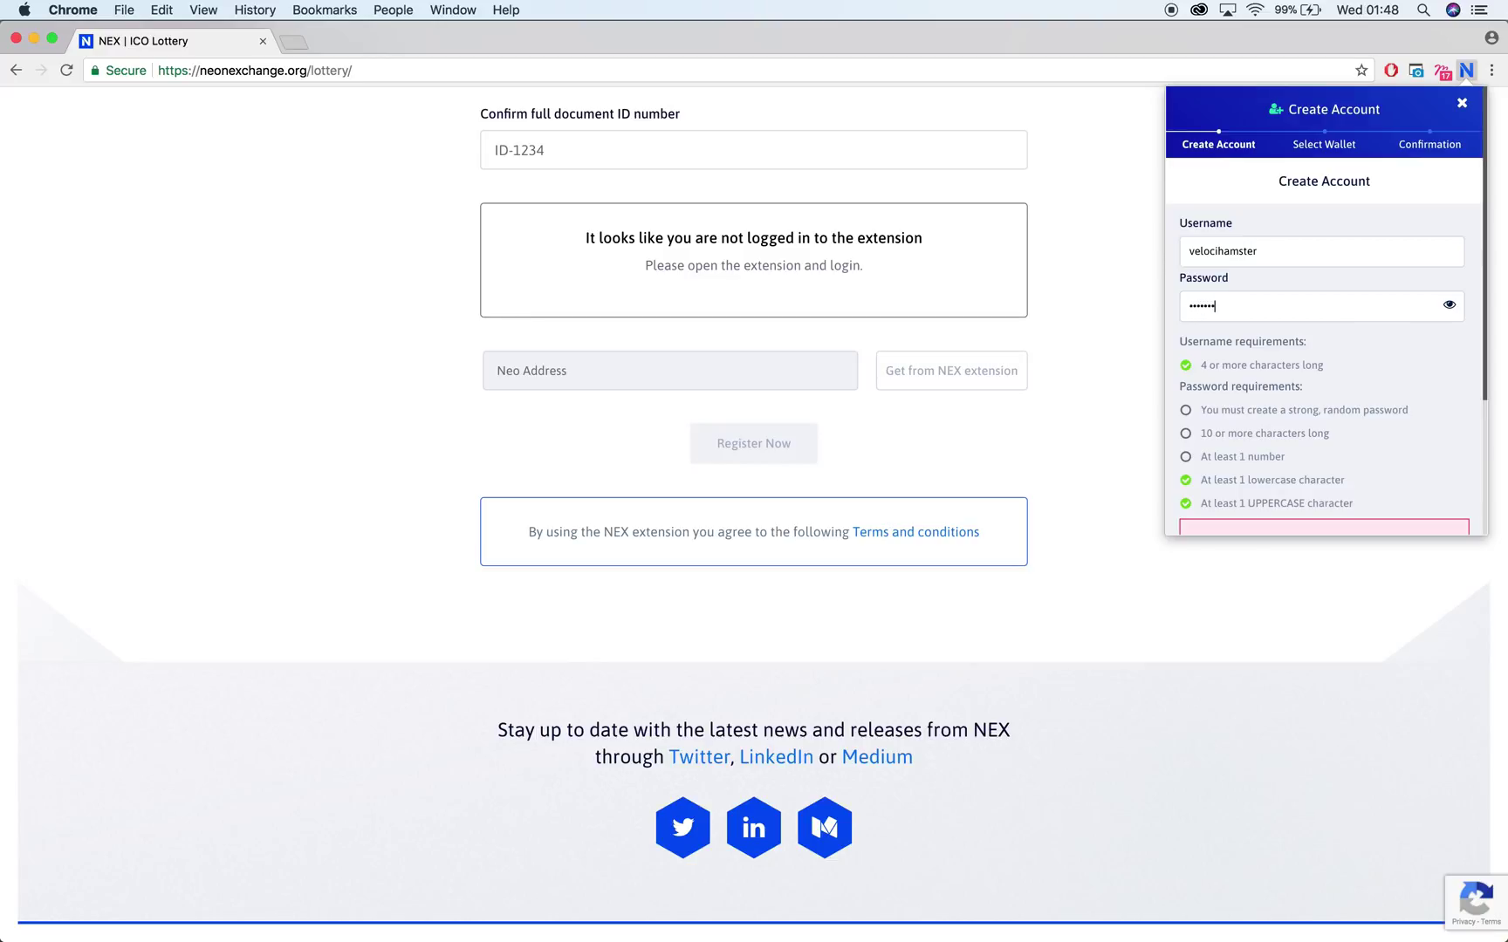
text(••••)
scroll(1366, 467, down, 5)
click(1344, 493)
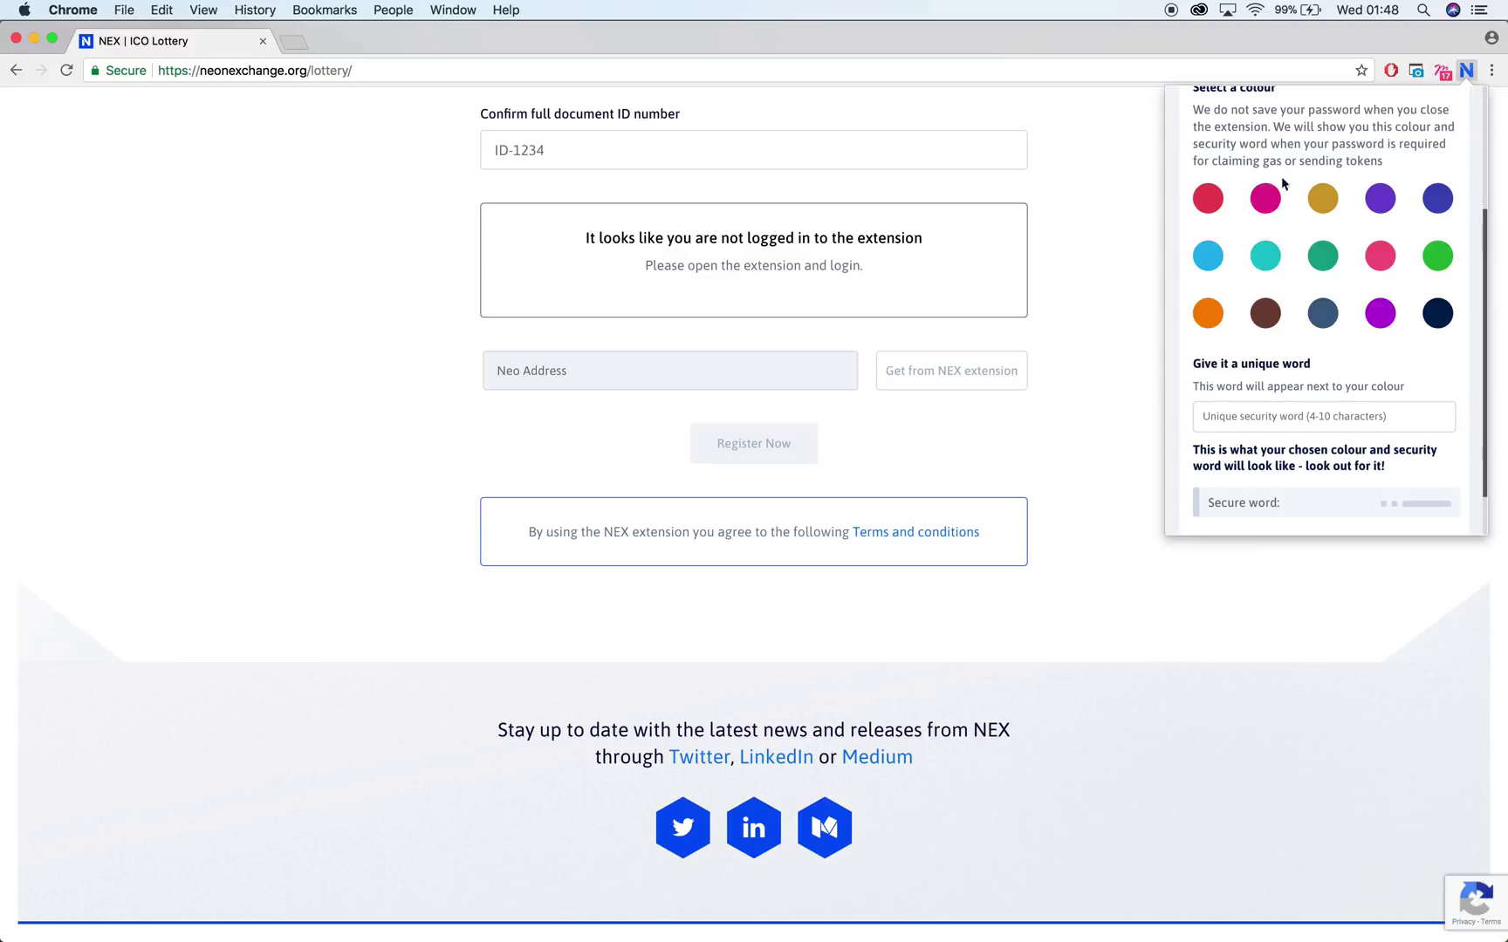
Choose magenta as the security colour and enter a unique security word
click(1265, 198)
click(1263, 416)
text(hamster)
scroll(1303, 342, down, 2)
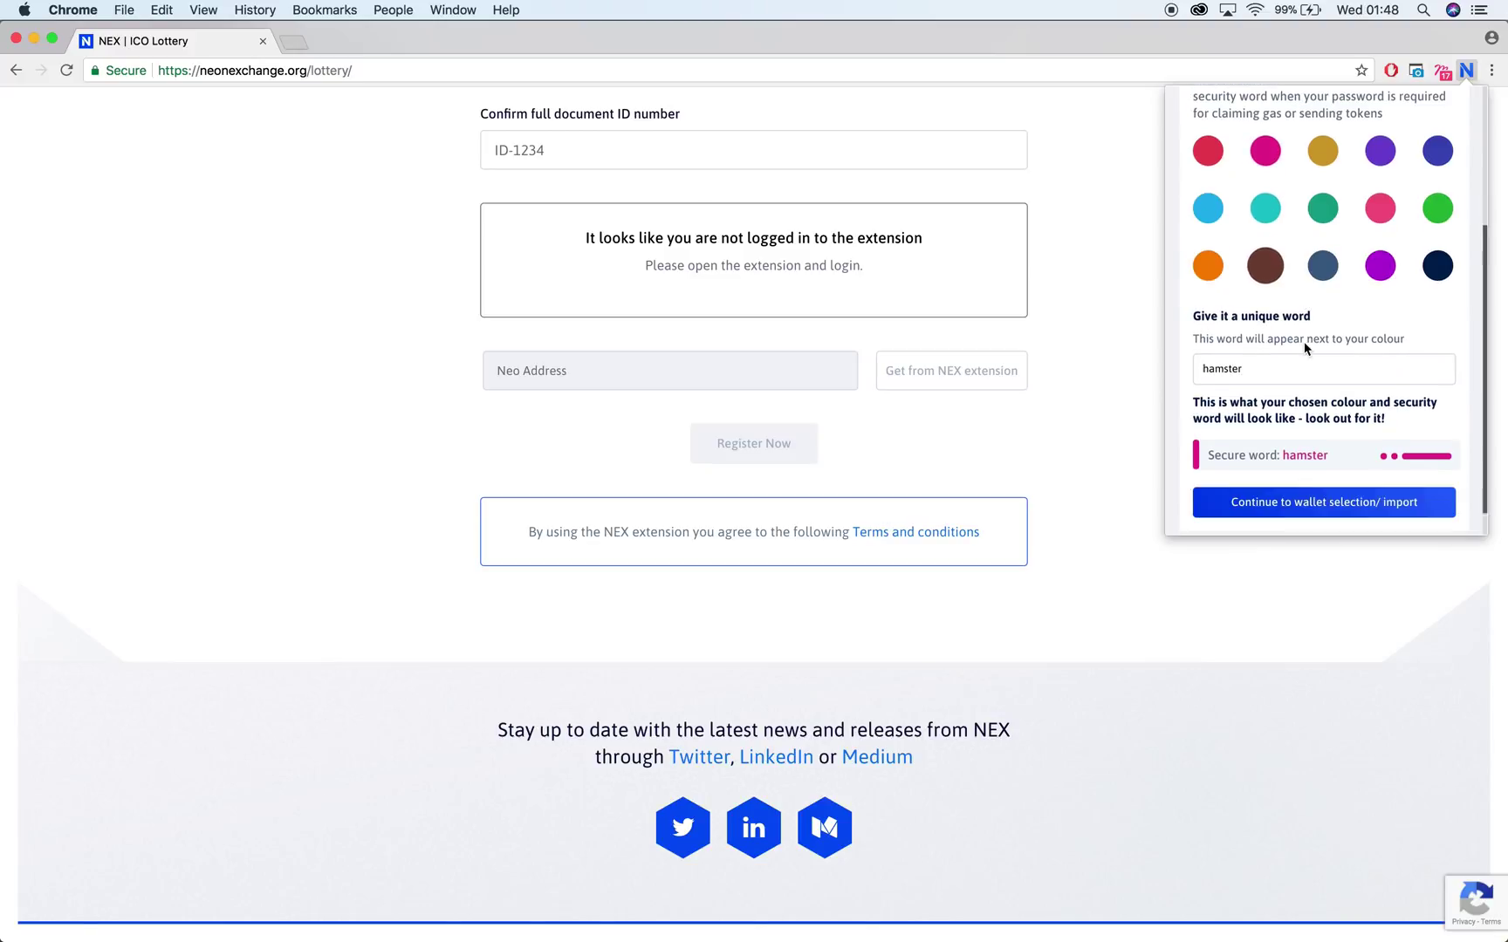
click(1303, 493)
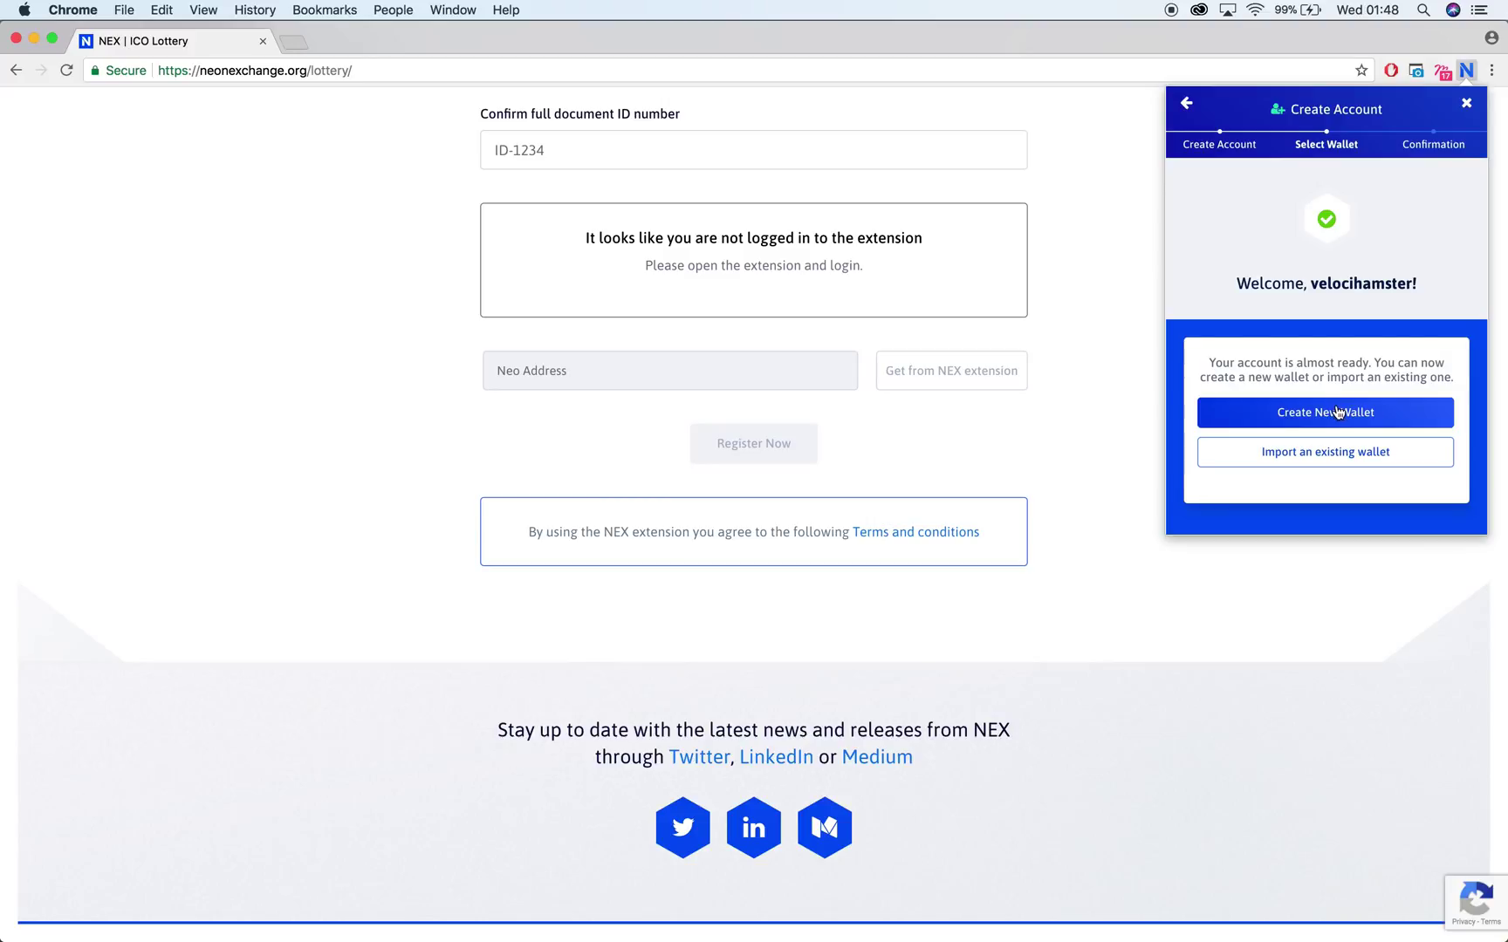
Create a new wallet, entering and confirming its password
click(1338, 412)
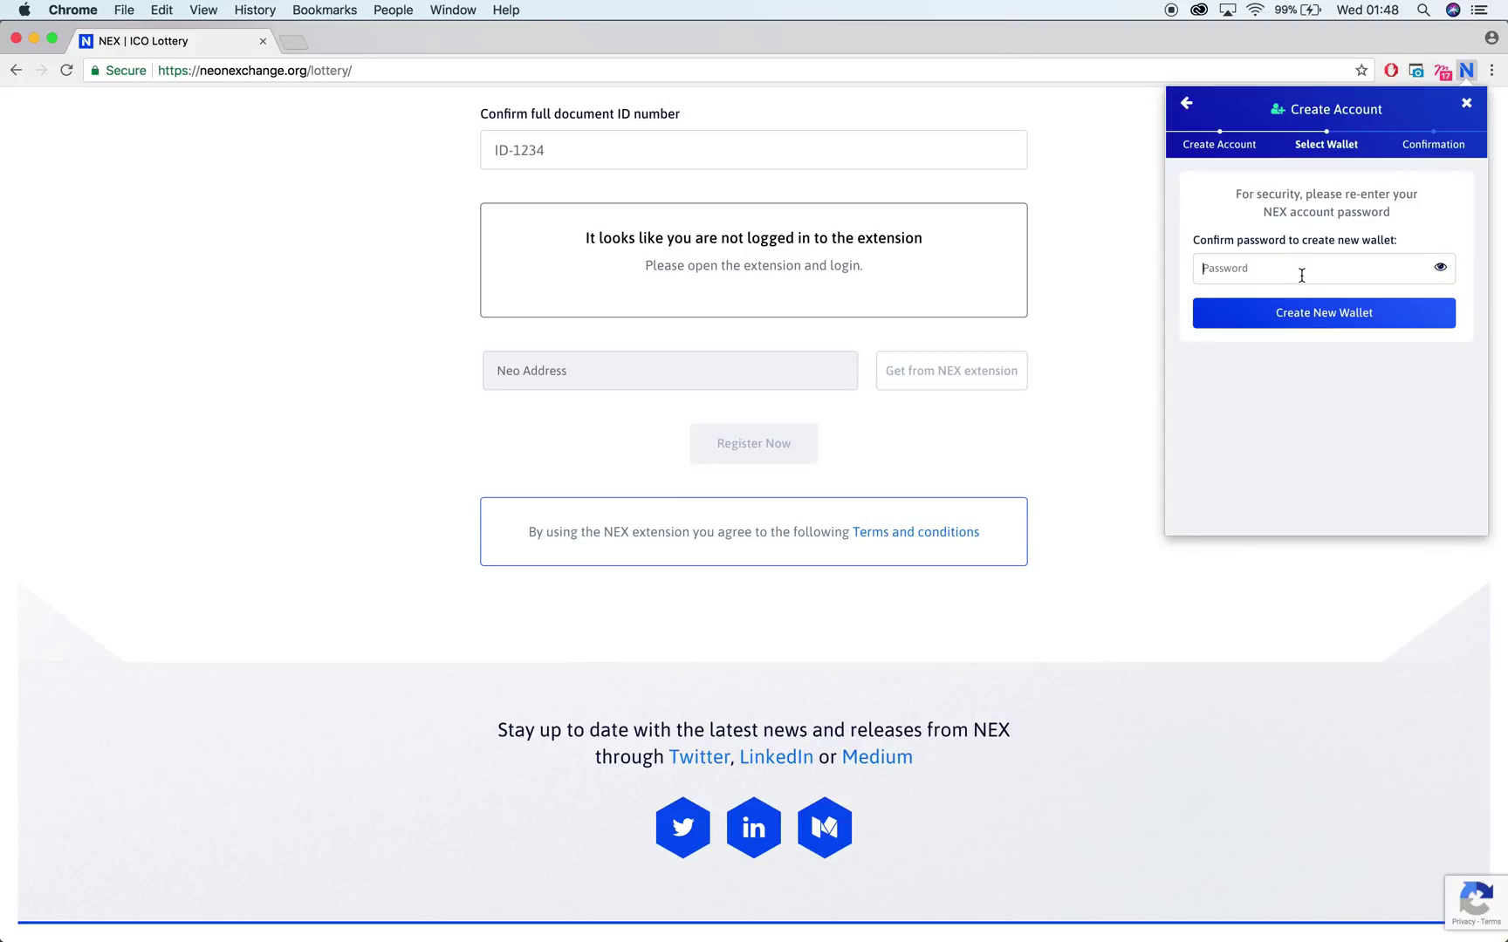
text(•••••••••)
key(BackSpace)
key(BackSpace)
key(BackSpace)
key(BackSpace)
key(BackSpace)
key(BackSpace)
key(BackSpace)
key(BackSpace)
key(BackSpace)
text(•••••••••••••)
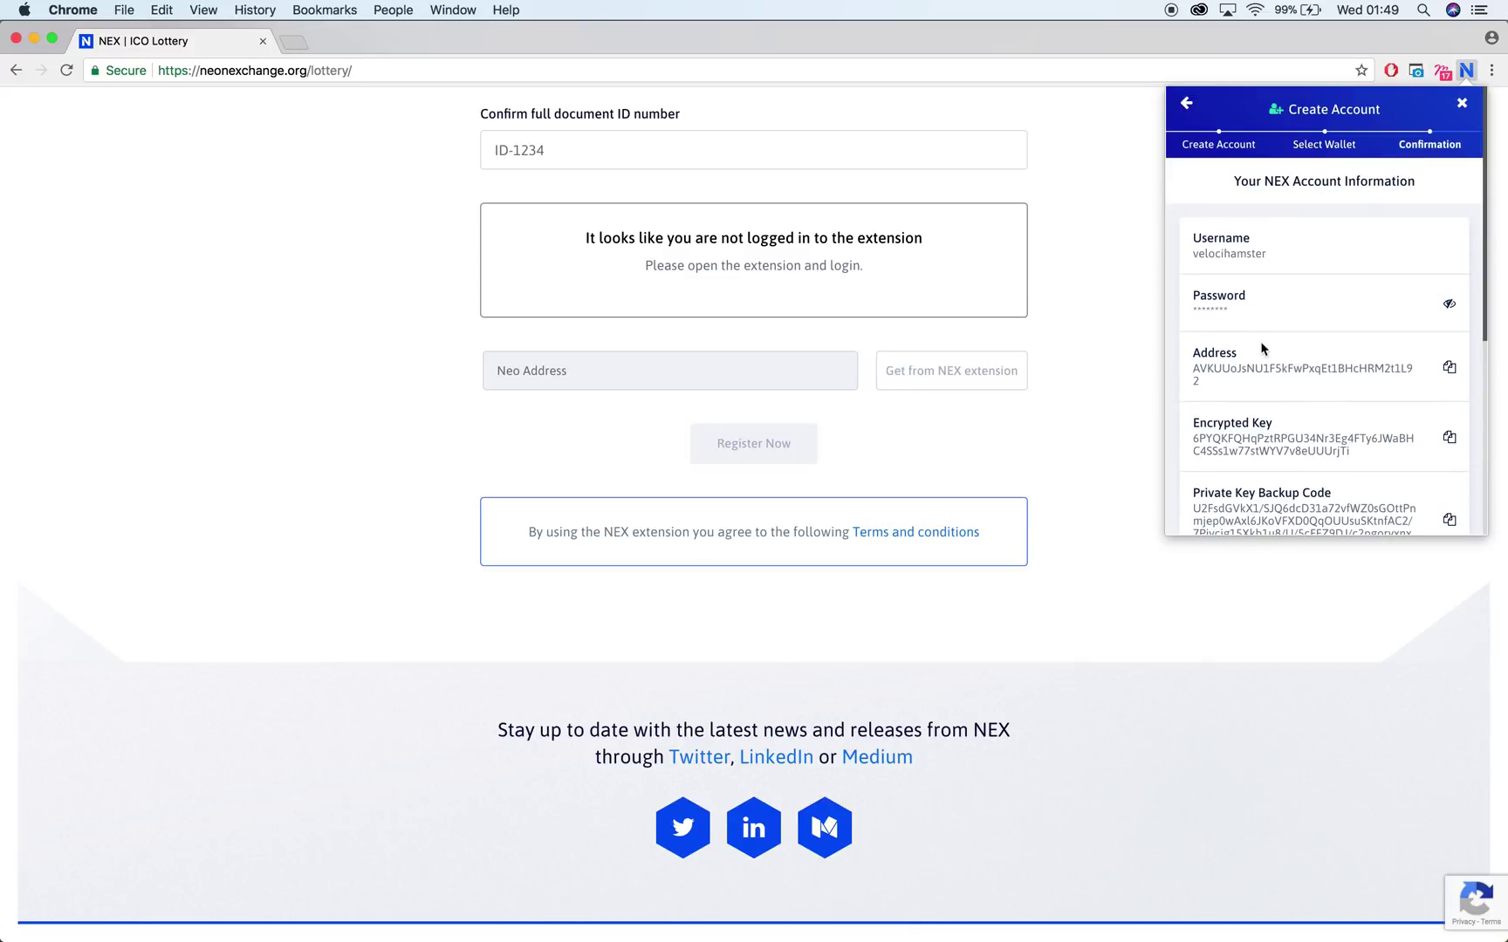
Review the new wallet's details and select the backup code's last four characters
scroll(1264, 349, down, 3)
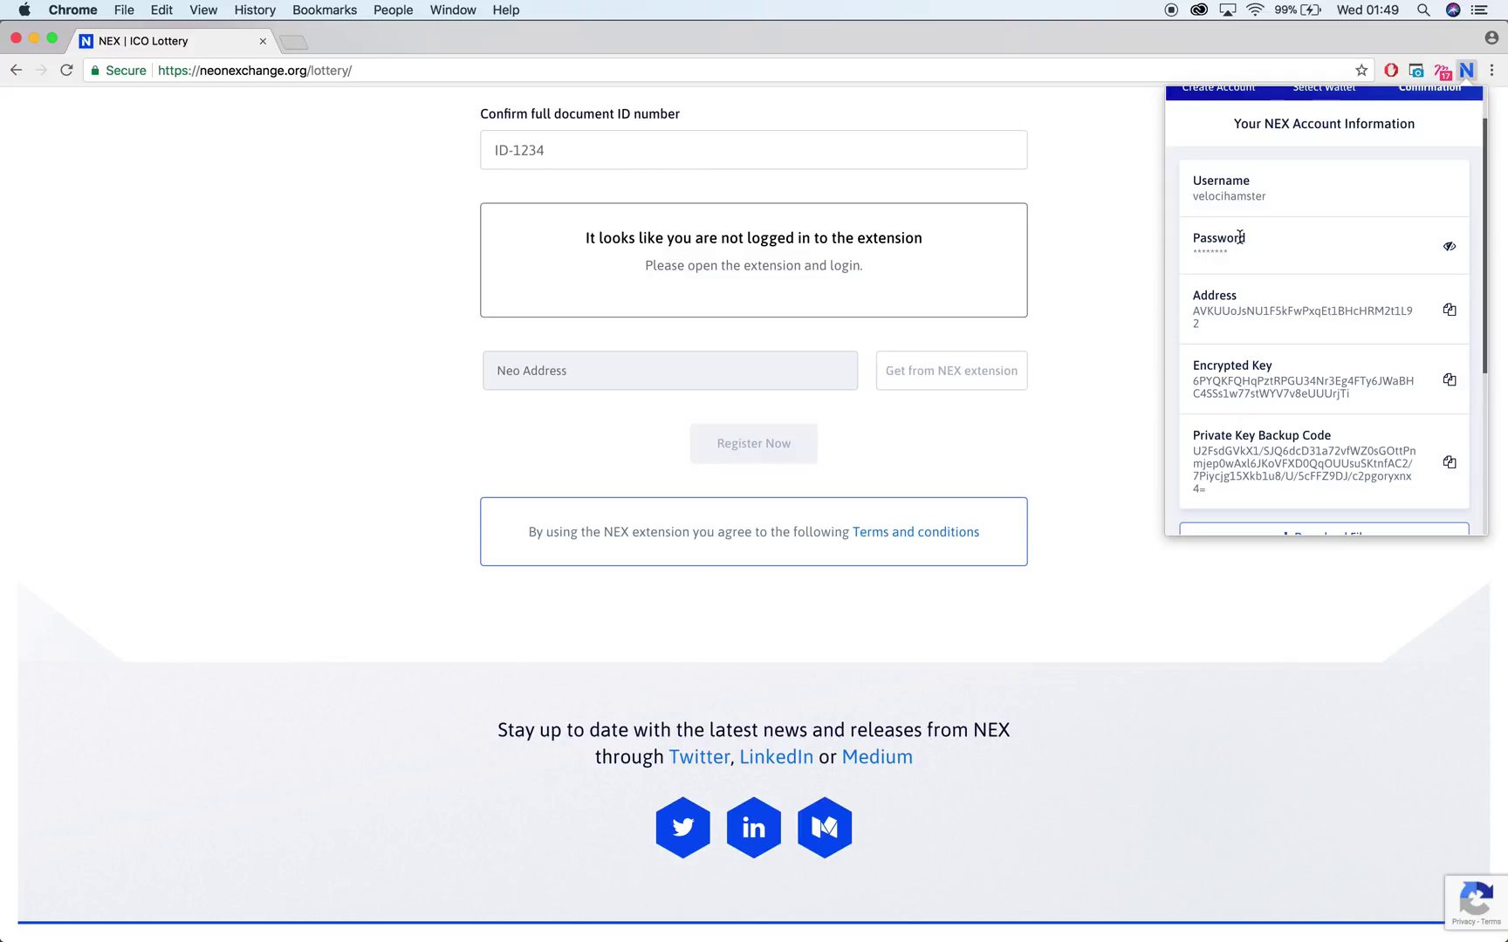
scroll(1260, 270, down, 2)
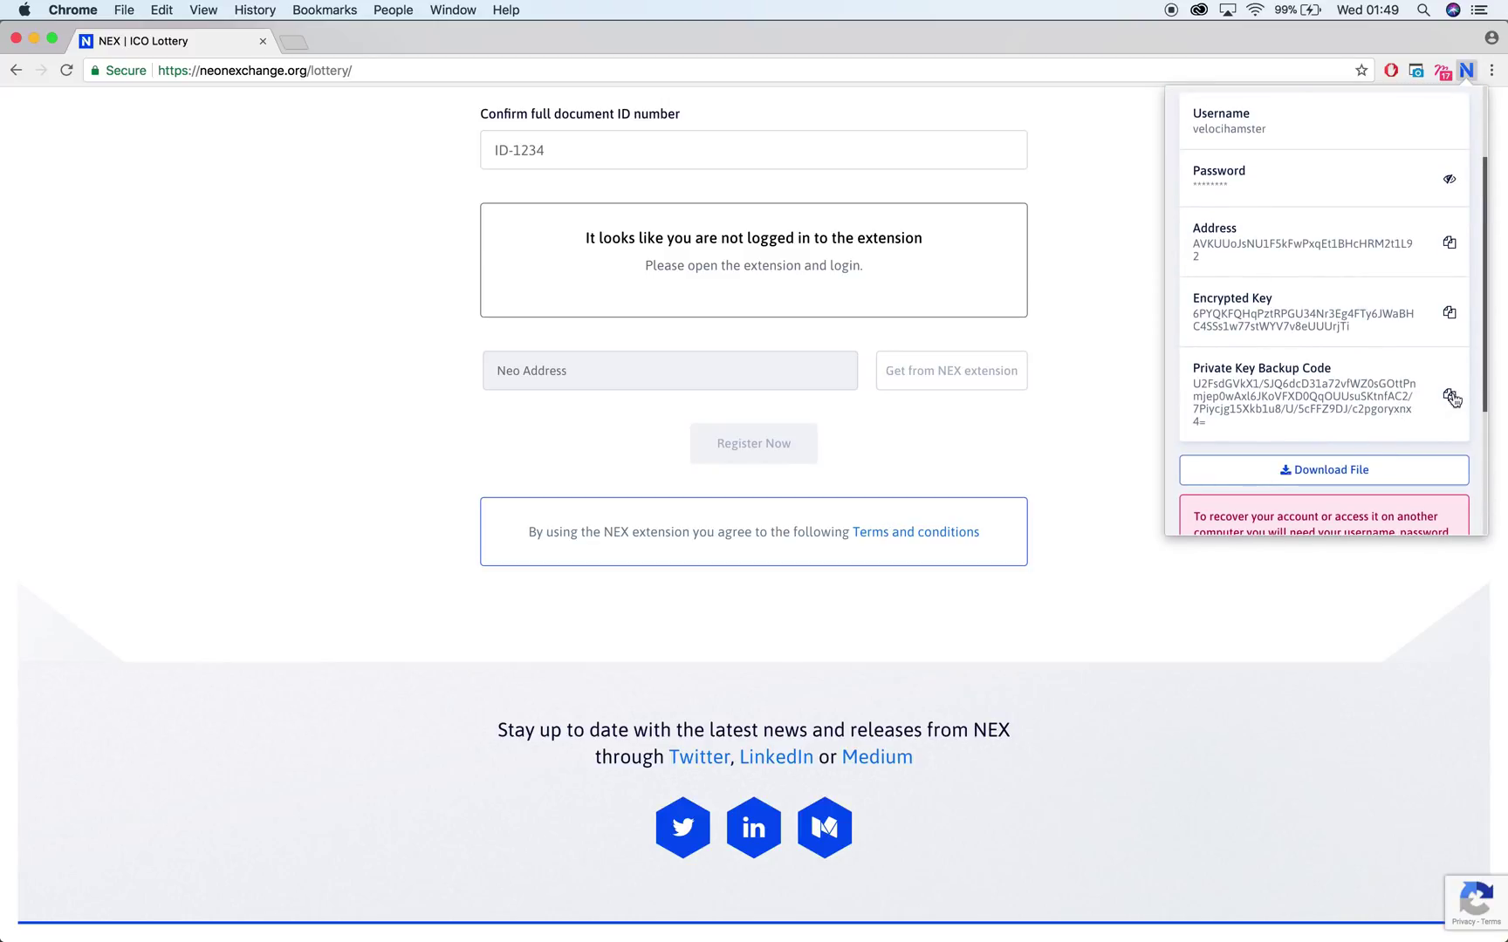
scroll(1396, 366, up, 1)
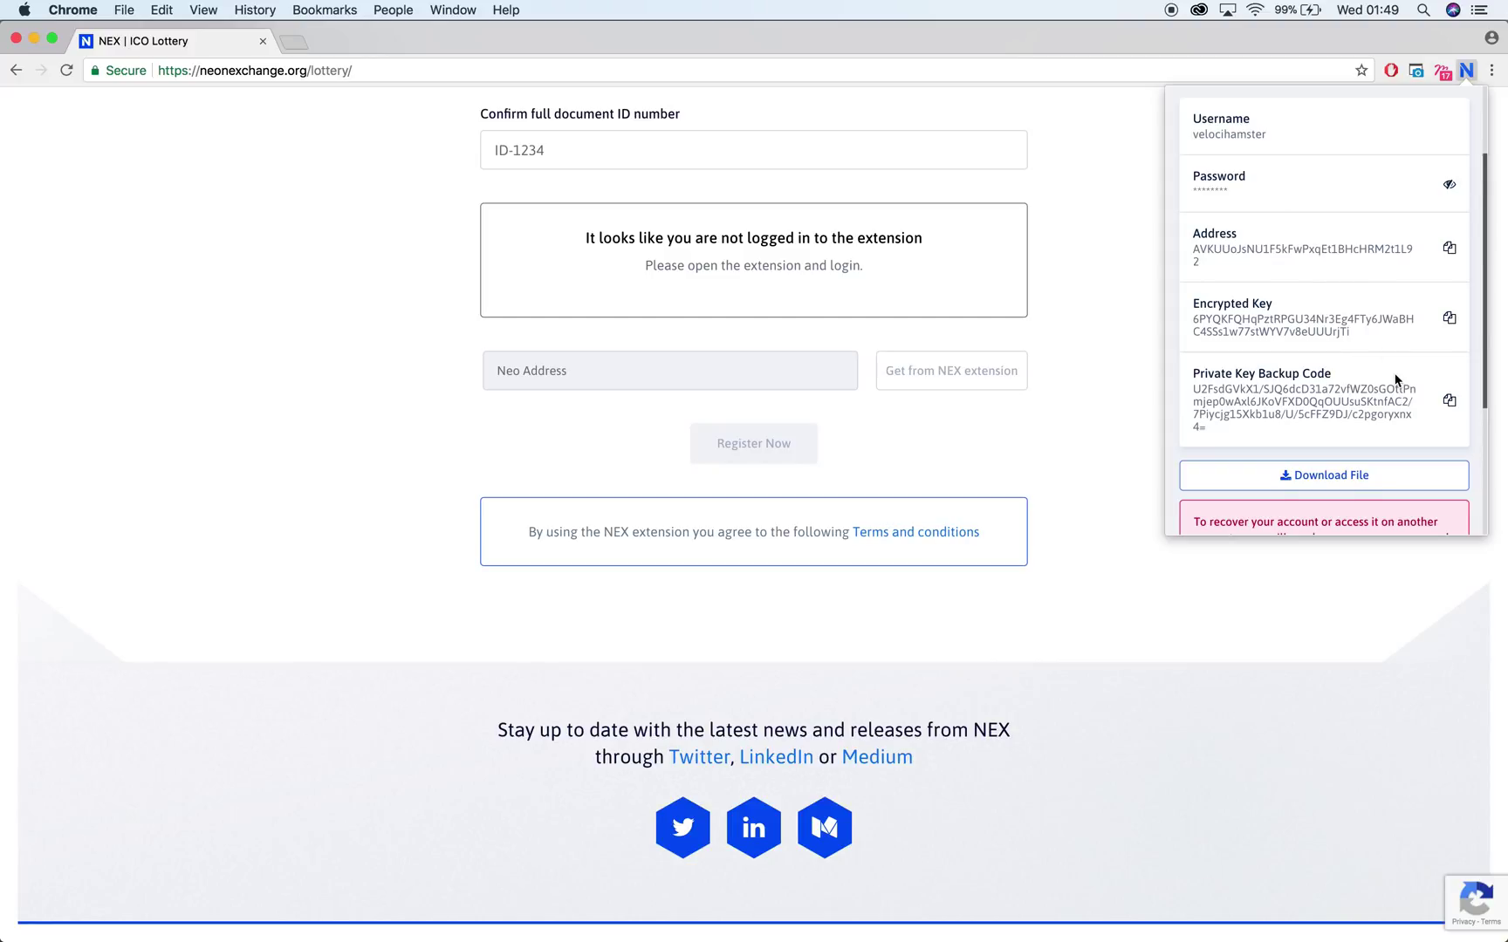
drag(1401, 418, 1410, 419)
key(super+c)
Confirm the account info is saved and verify it by pasting the last four backup-code characters
scroll(1369, 352, down, 5)
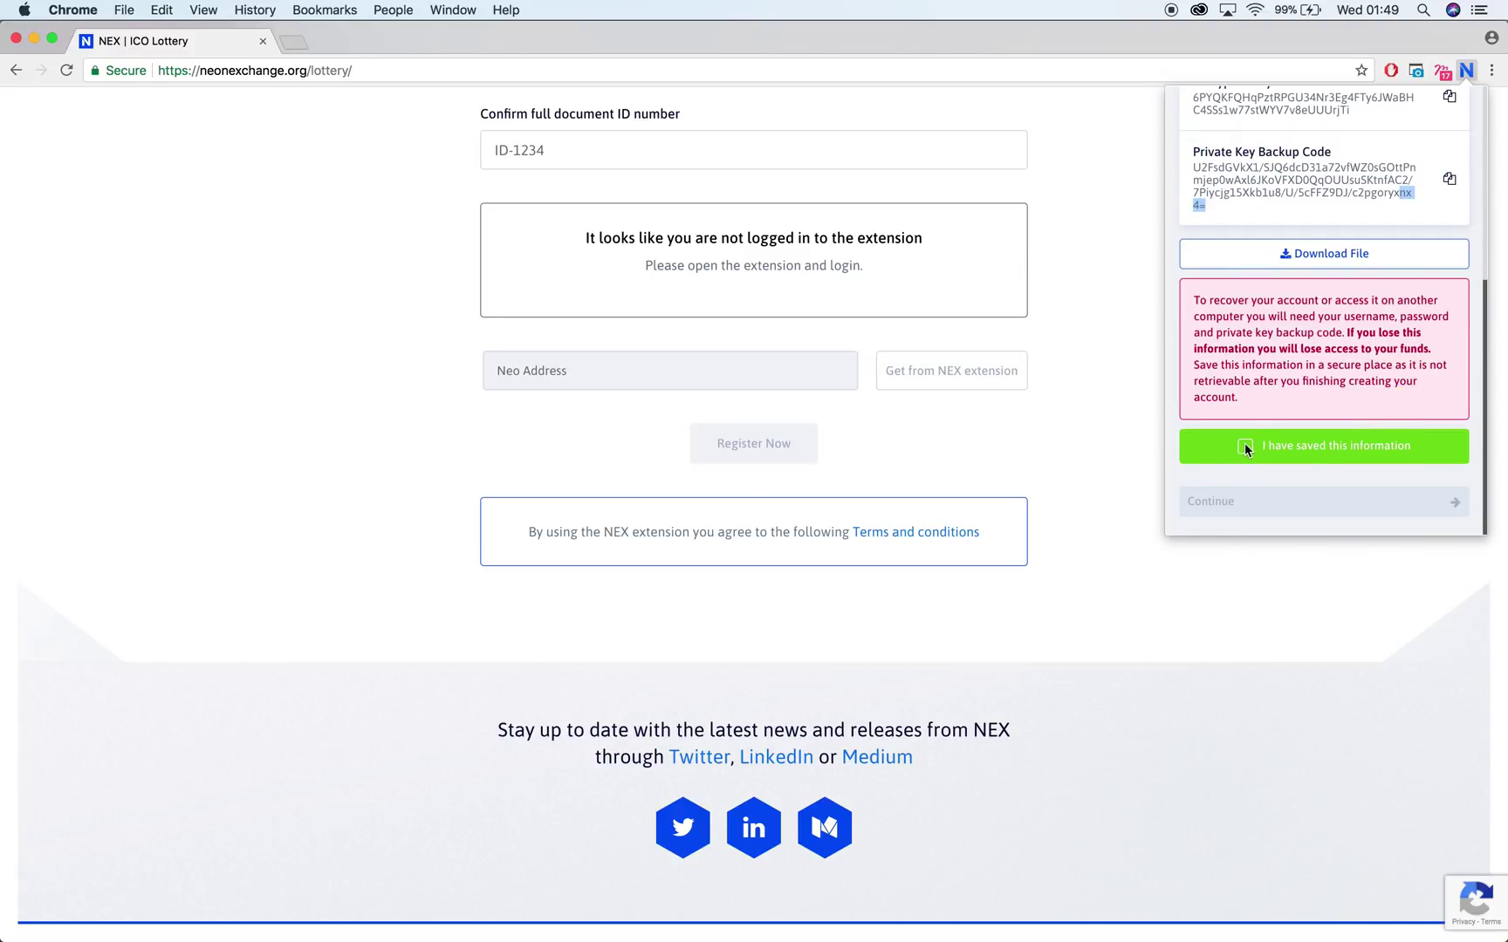
click(1245, 446)
click(1245, 504)
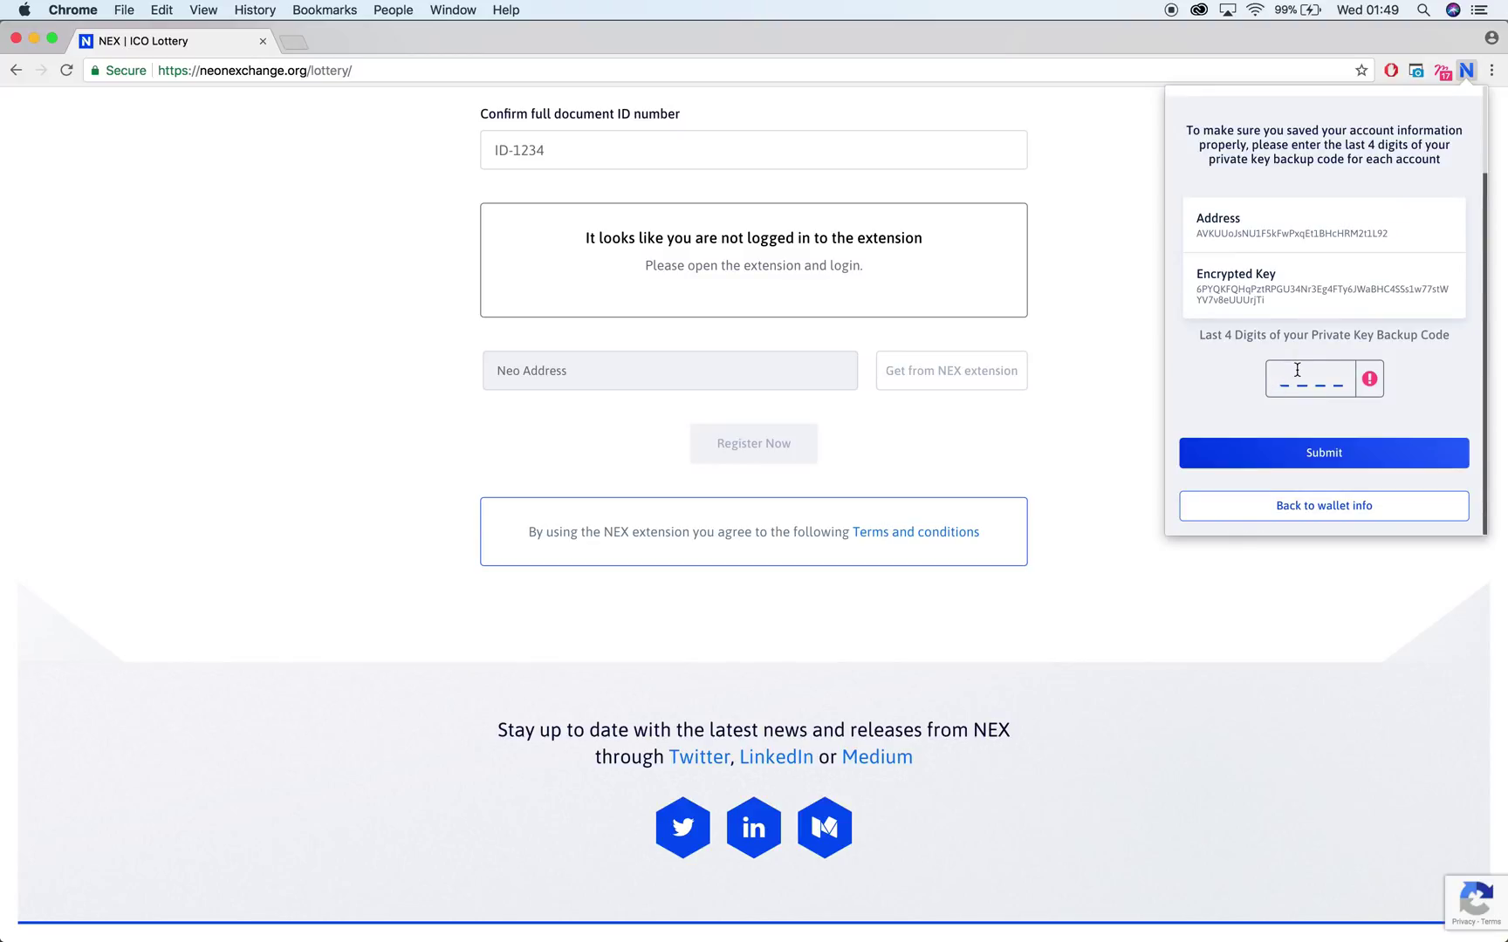
key(super+v)
click(1311, 447)
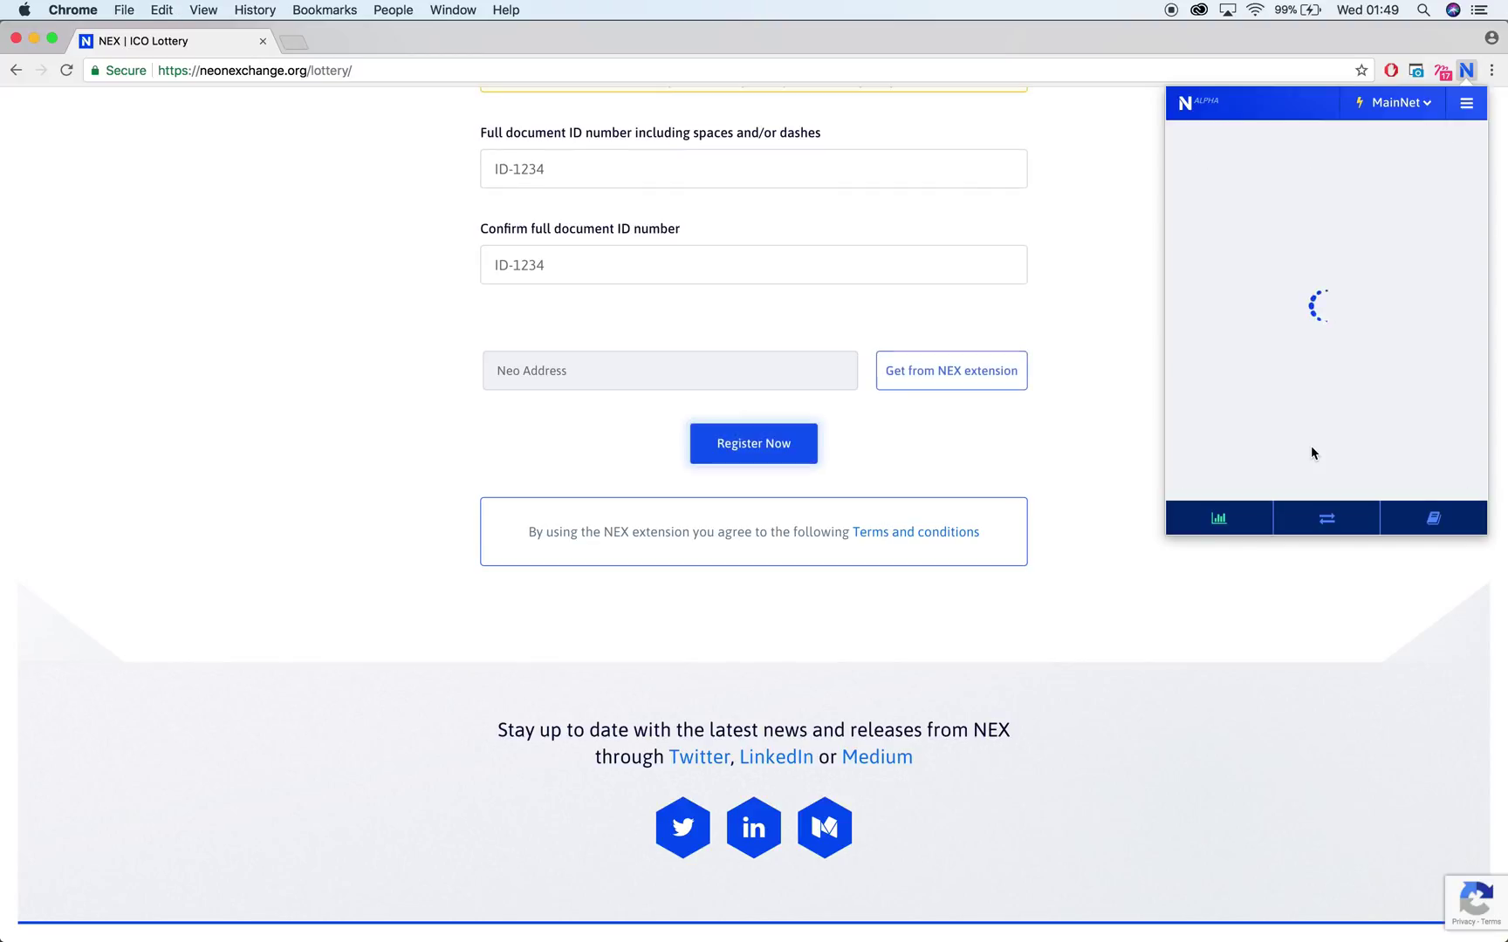
scroll(1099, 264, up, 3)
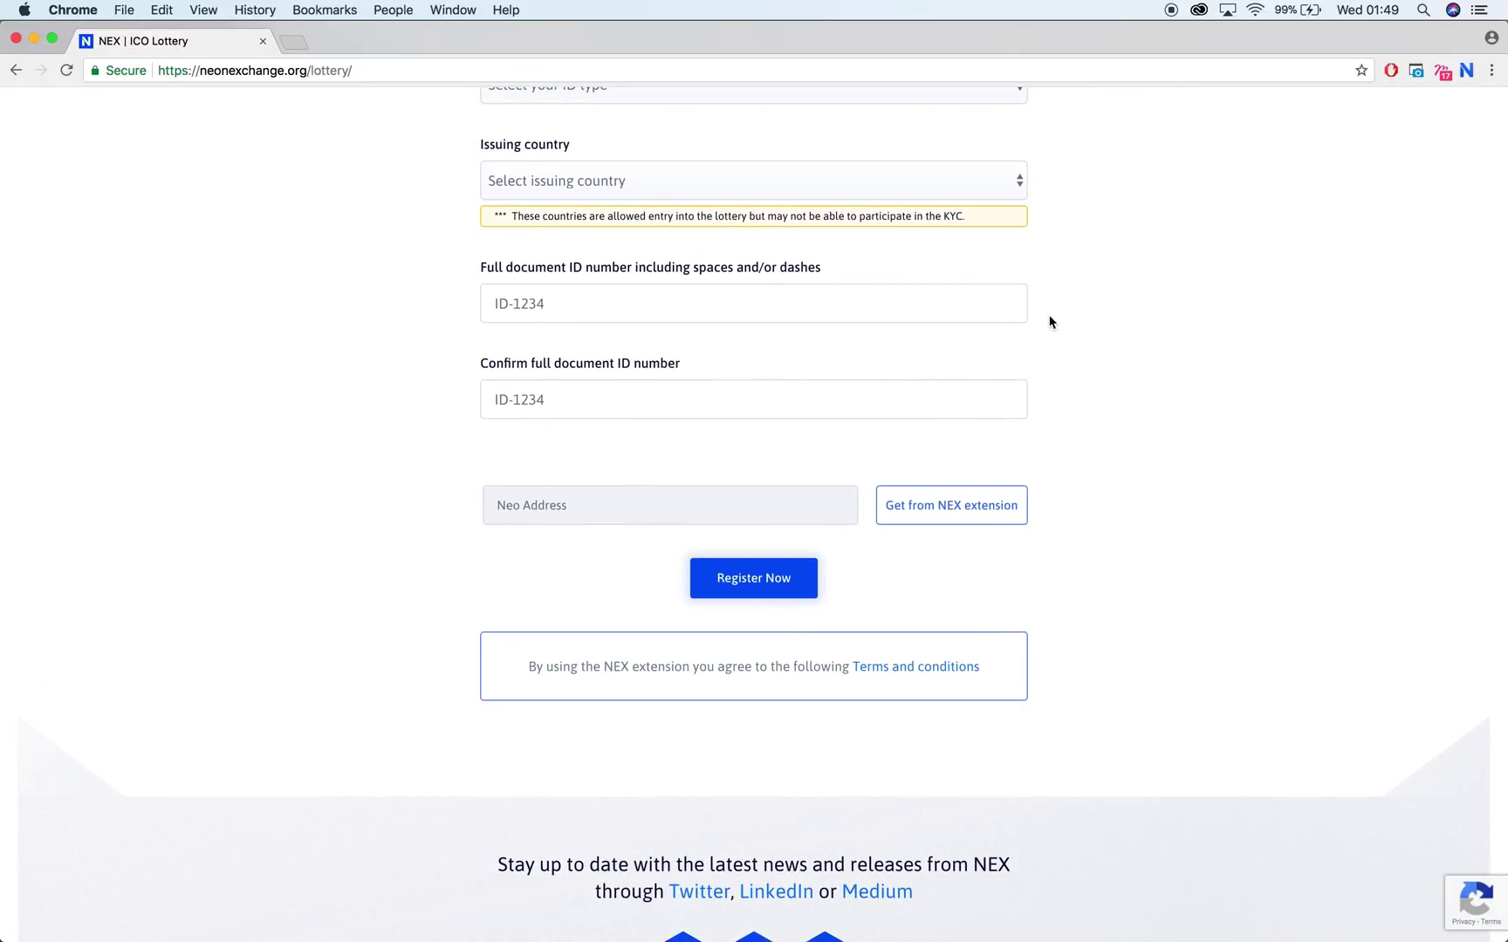
scroll(1074, 336, up, 5)
scroll(1075, 335, up, 5)
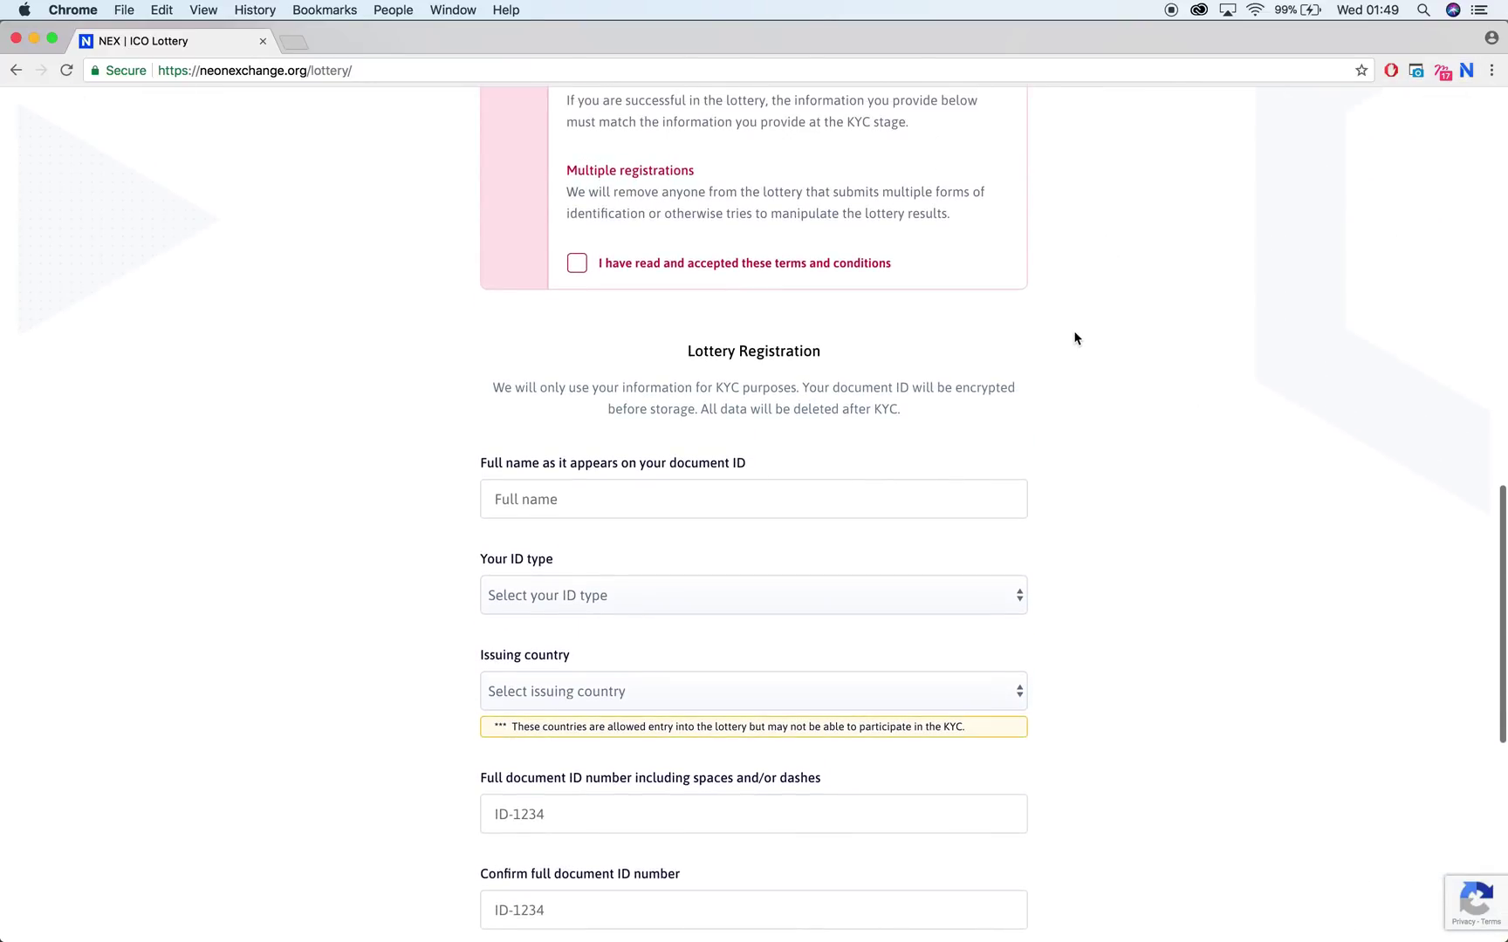
Accept the lottery terms and enter the full name as shown on the ID
click(804, 266)
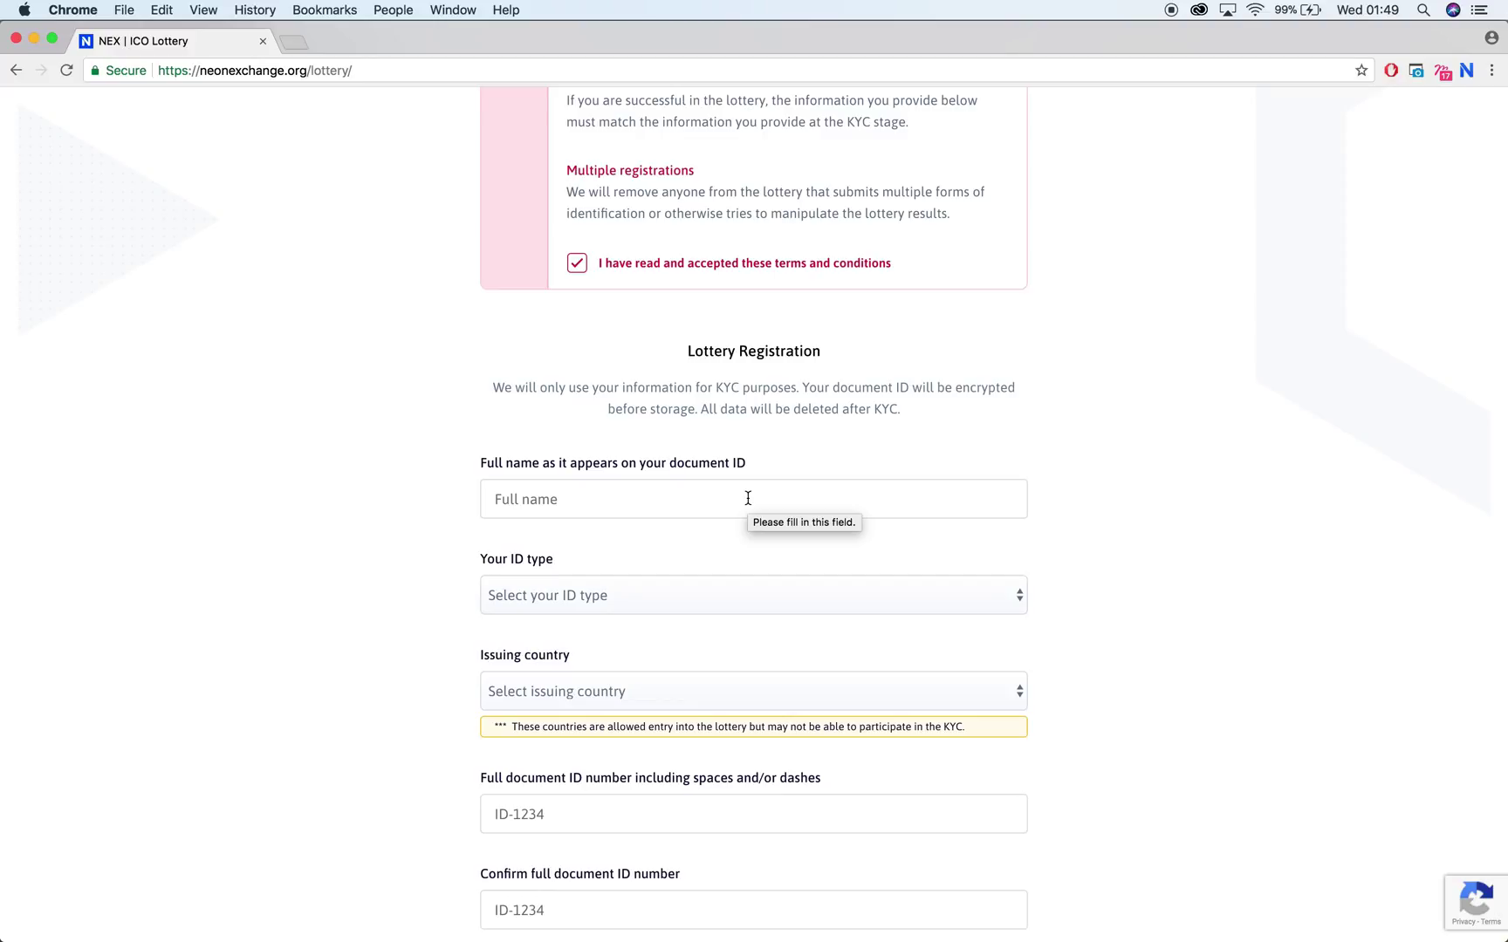
click(748, 498)
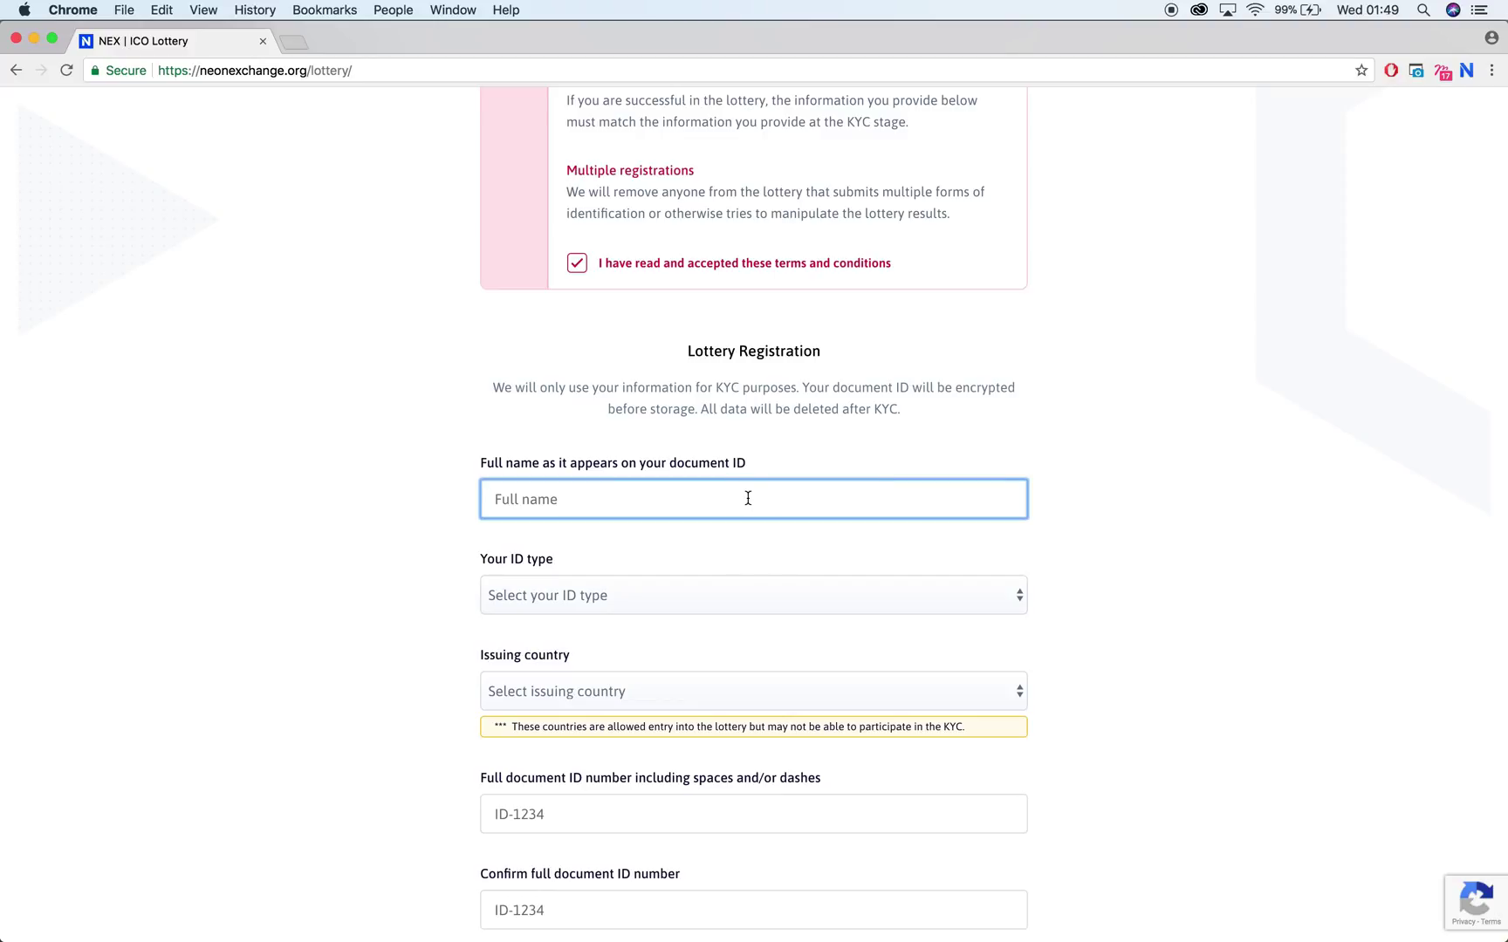
scroll(777, 449, down, 3)
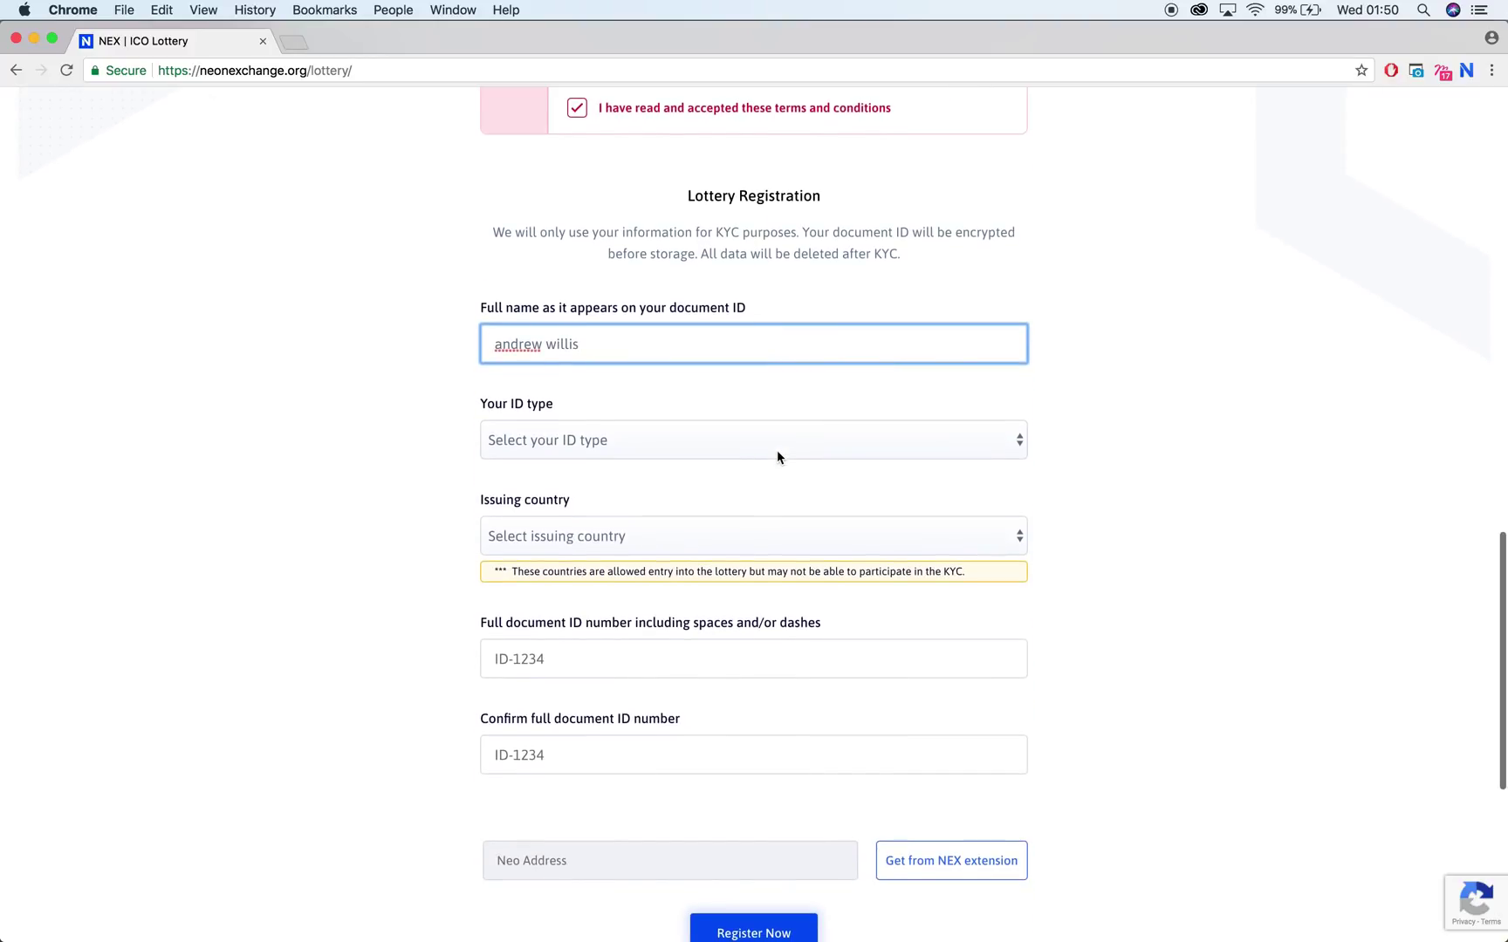
Set ID type to Passport, issuing country to United Kingdom, and enter the document ID number
click(770, 435)
click(640, 497)
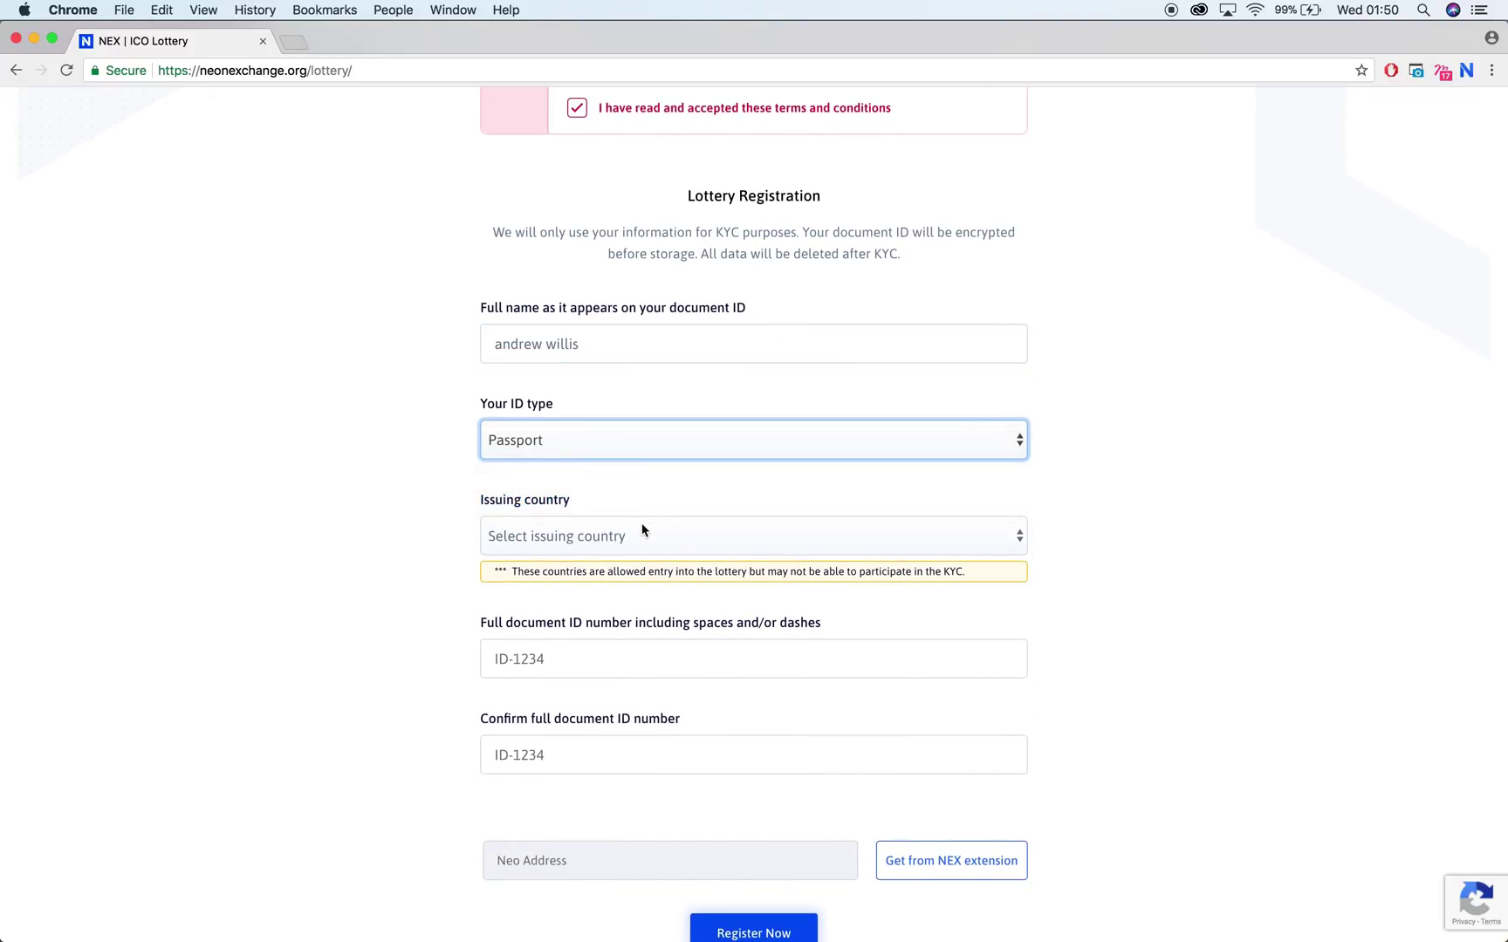
click(677, 537)
scroll(686, 551, down, 5)
scroll(686, 558, down, 20)
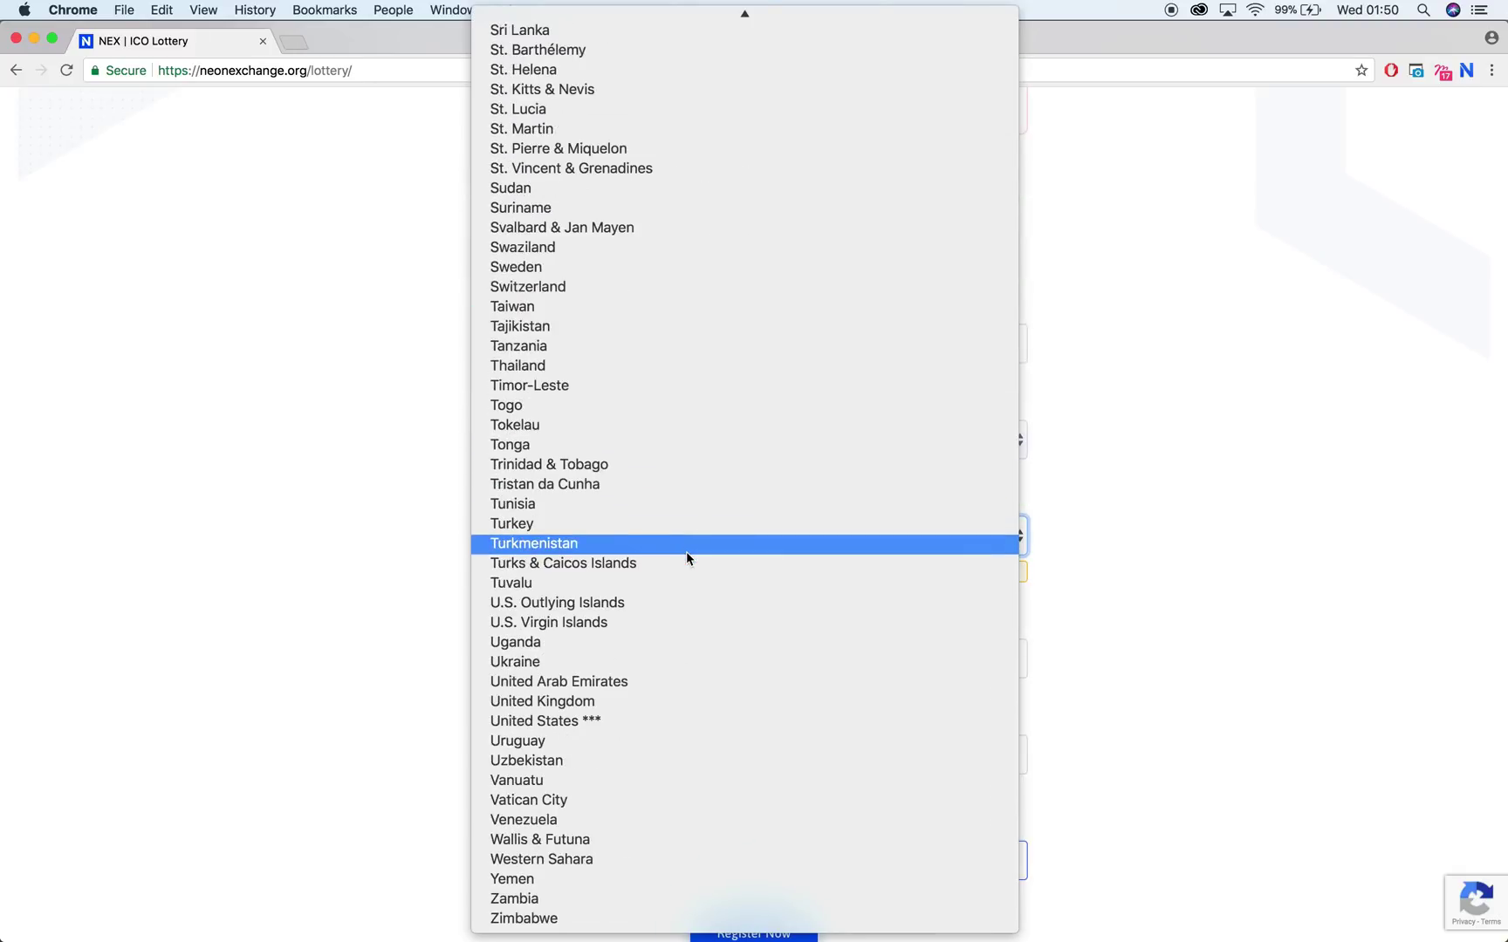
click(628, 702)
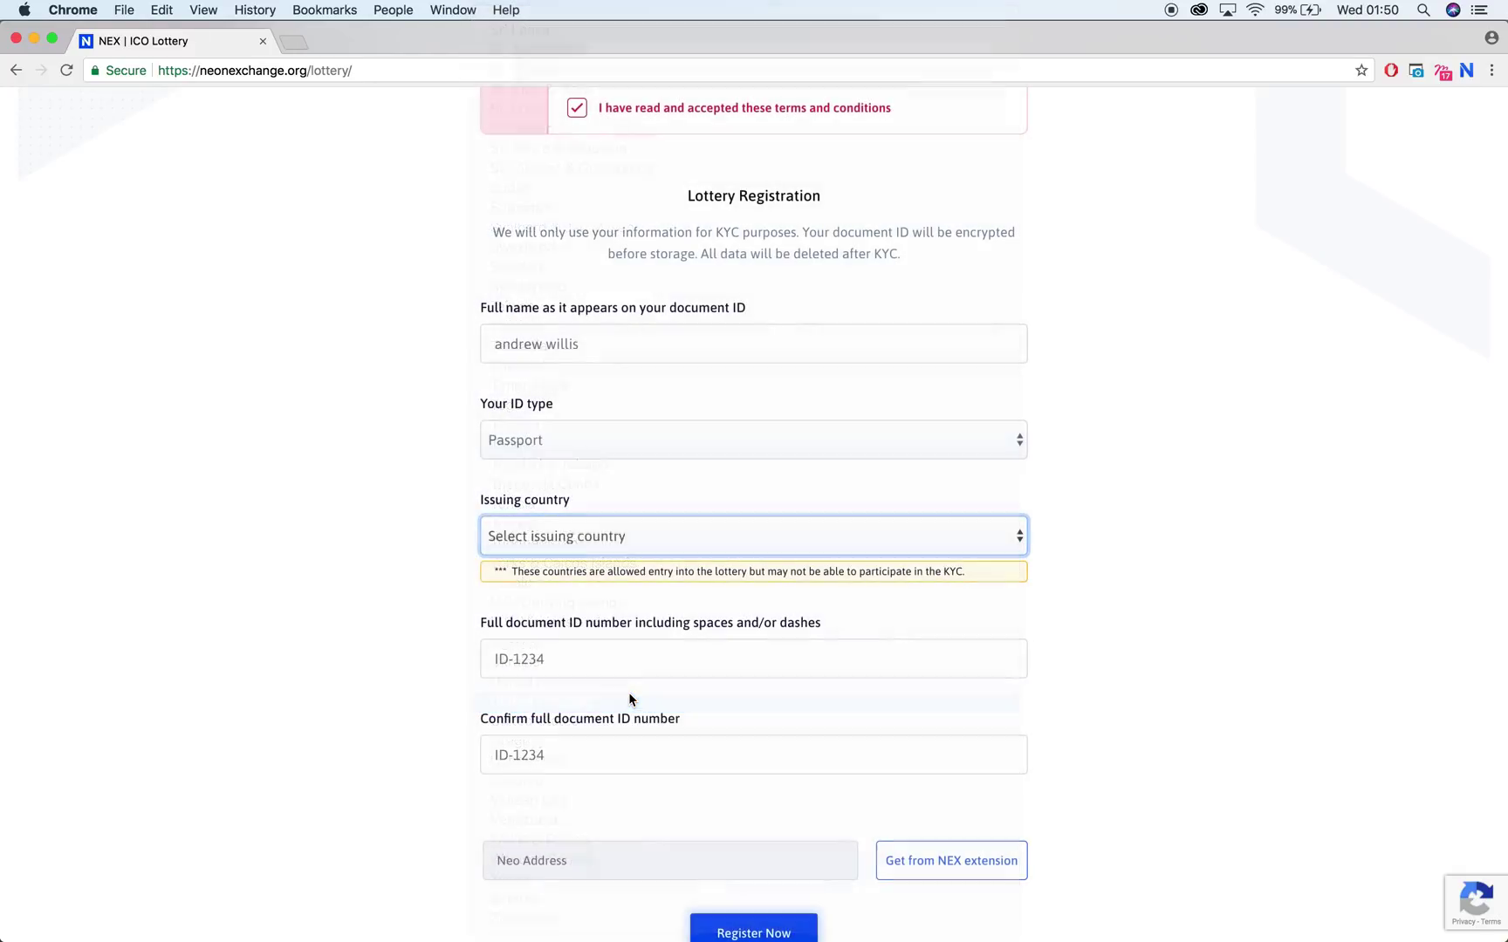
scroll(683, 506, down, 3)
click(683, 510)
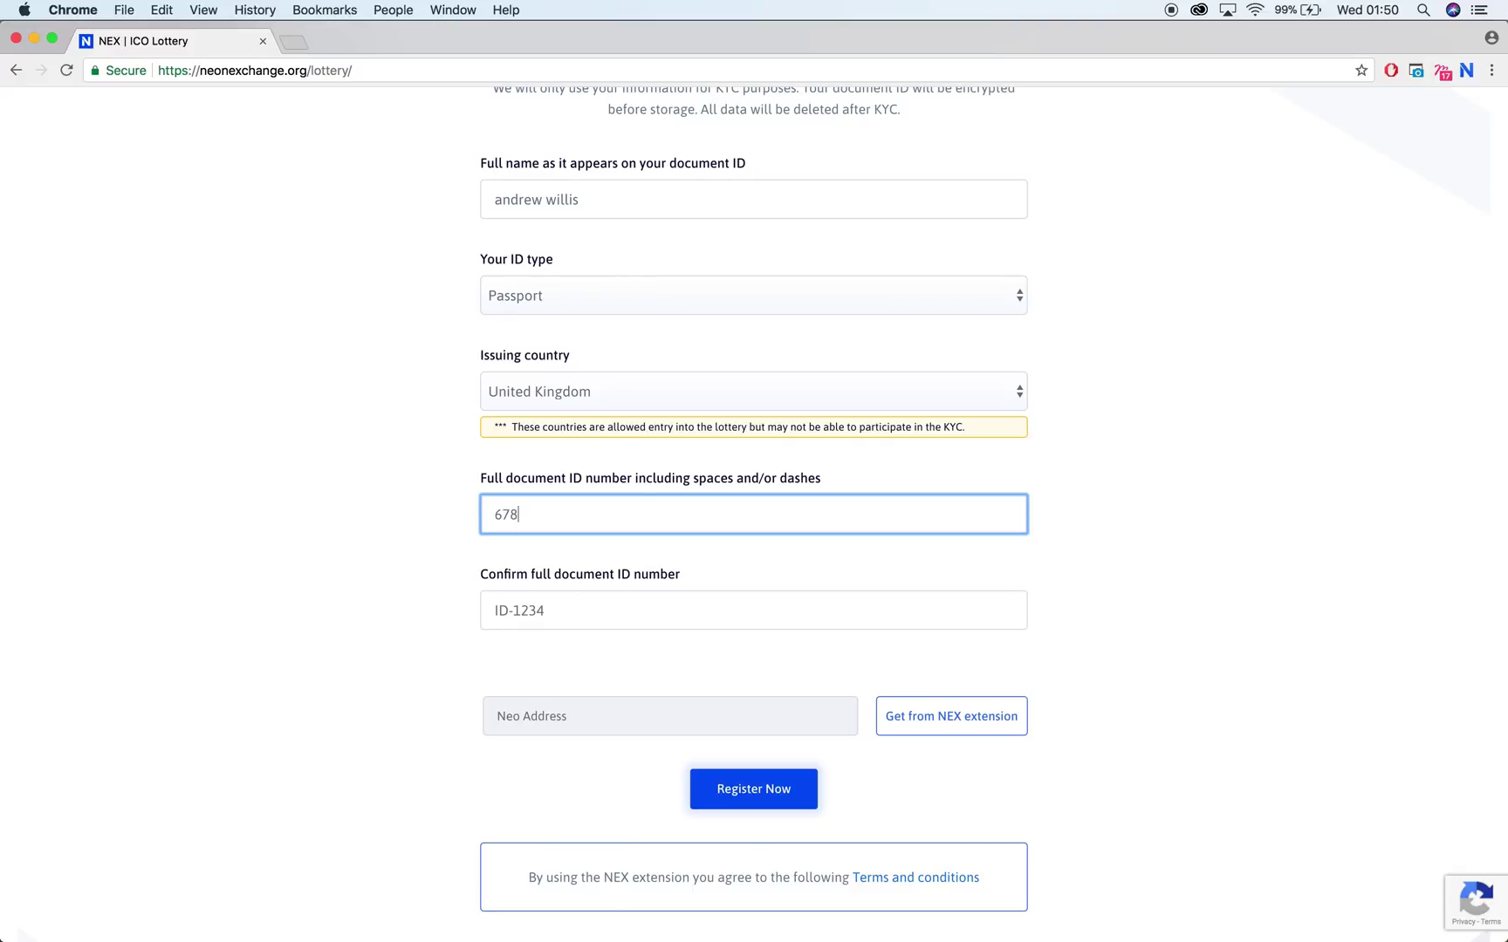
key(Tab)
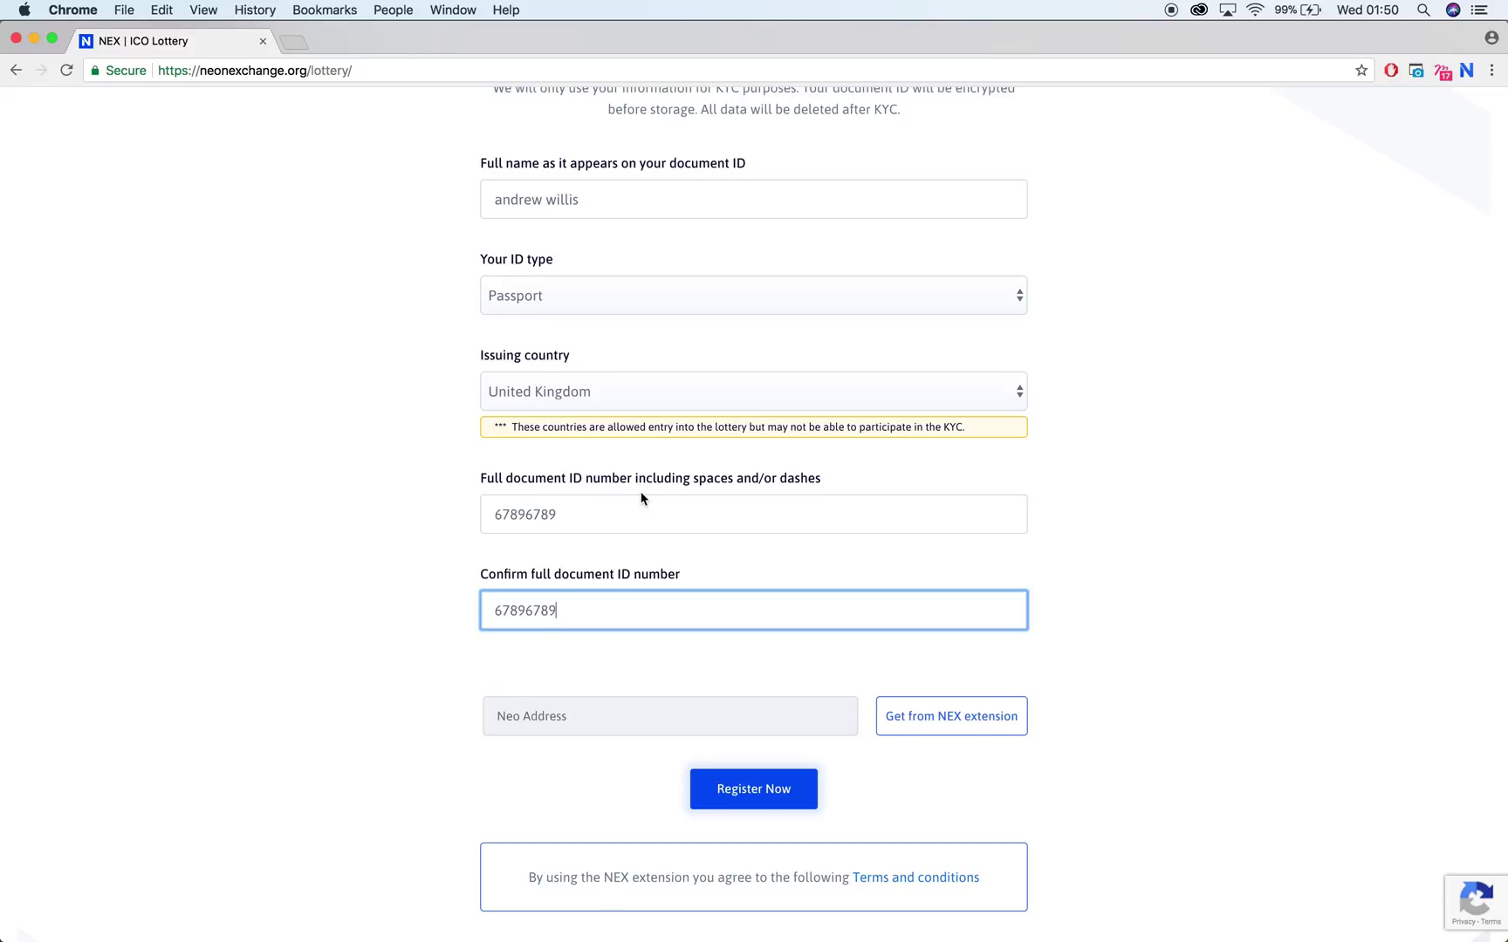
Fill the Neo address from the NEX extension wallet and submit the registration
scroll(641, 498, down, 5)
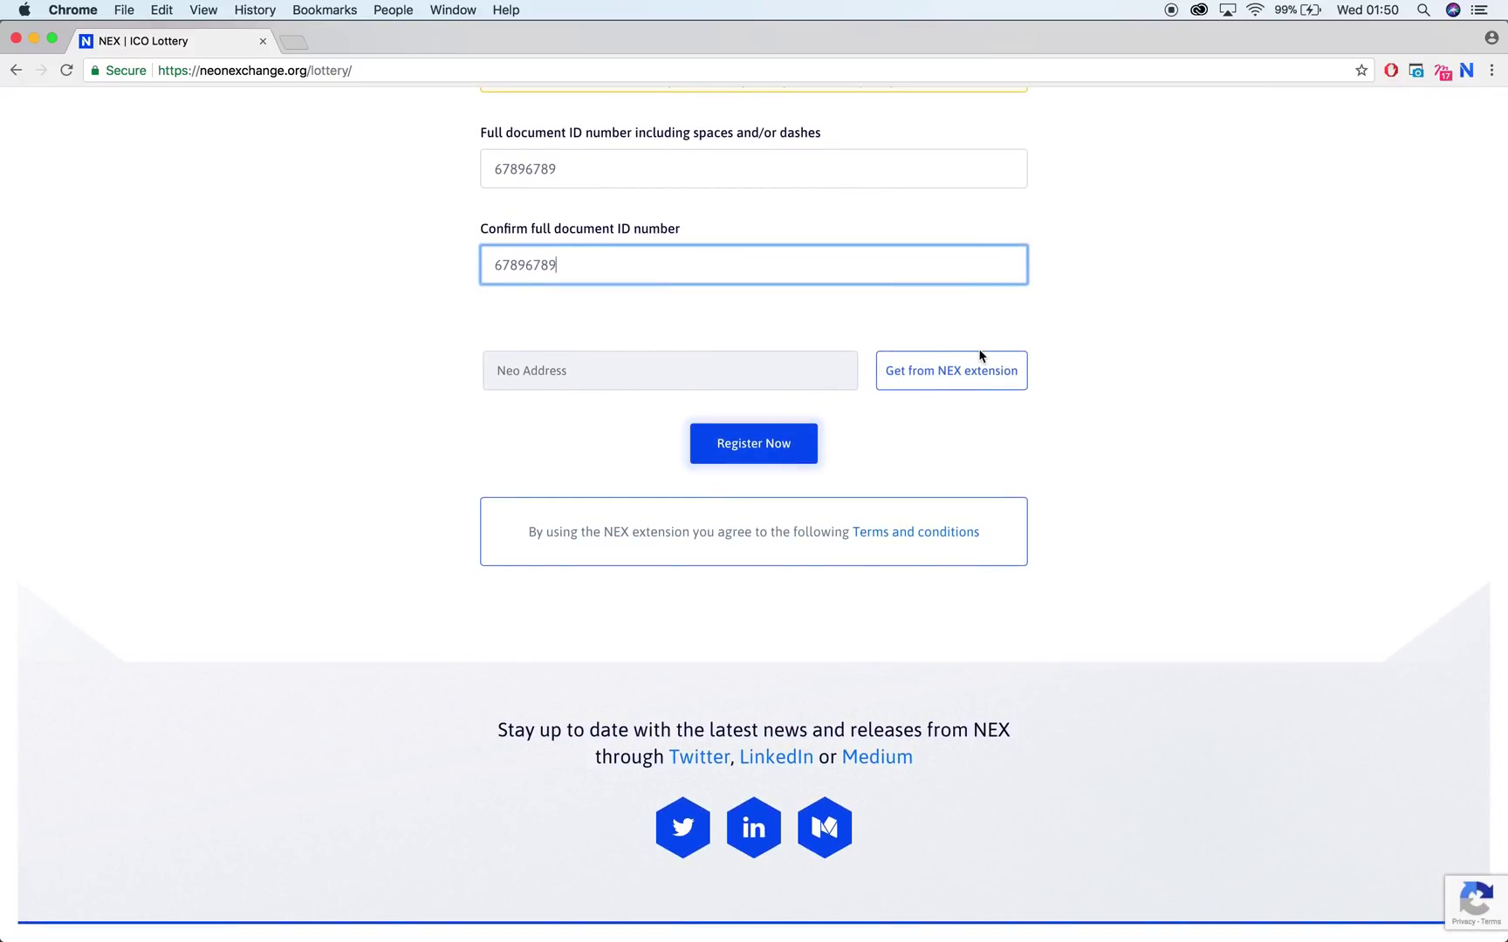
click(961, 372)
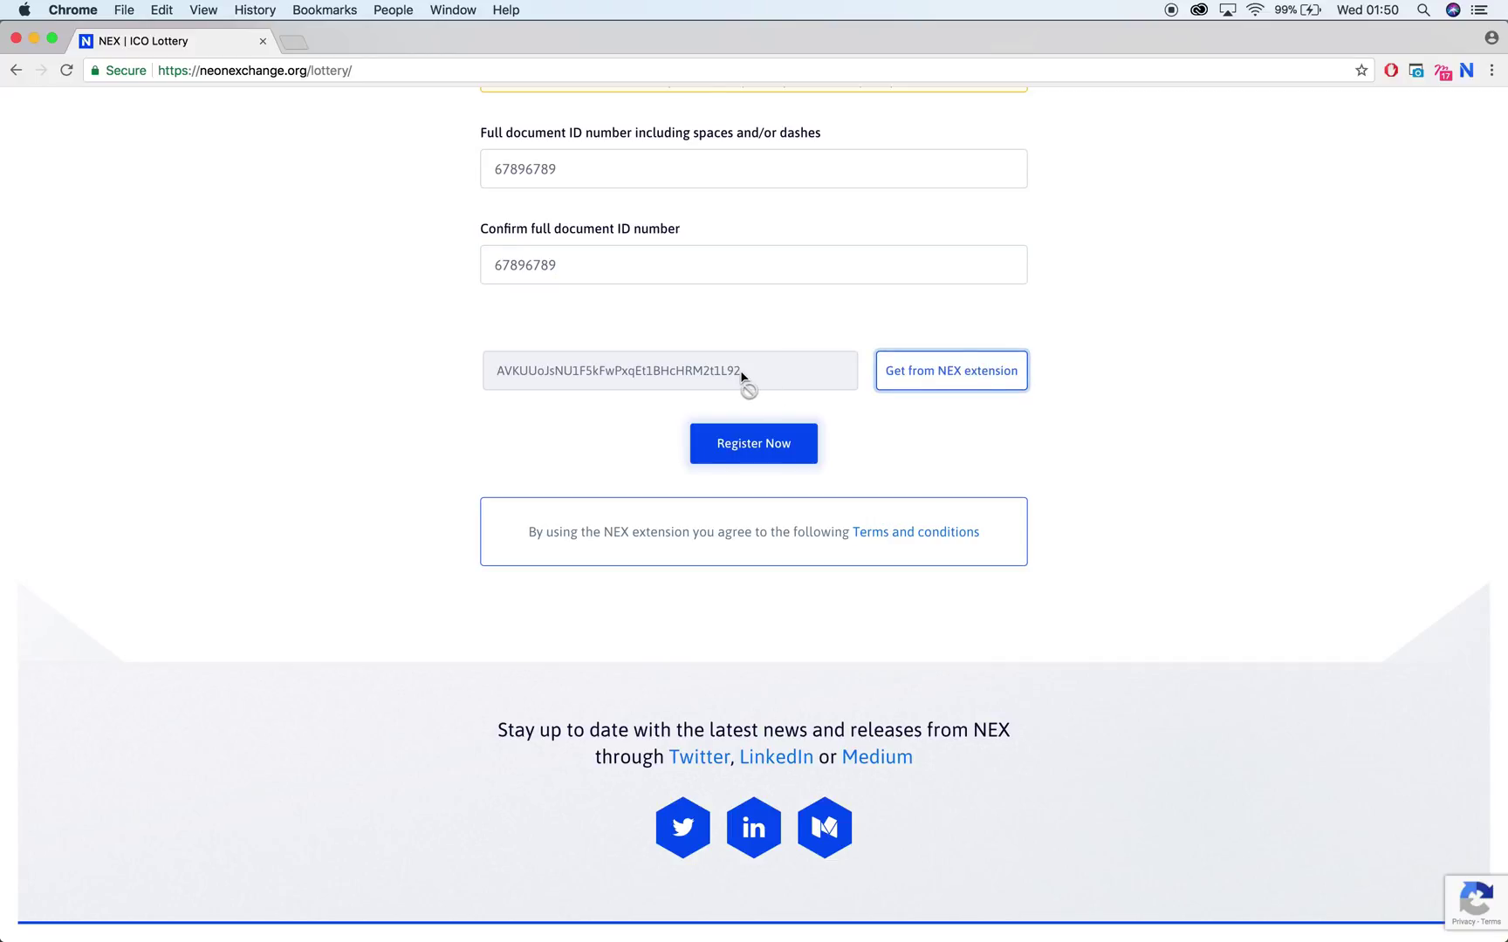
click(784, 444)
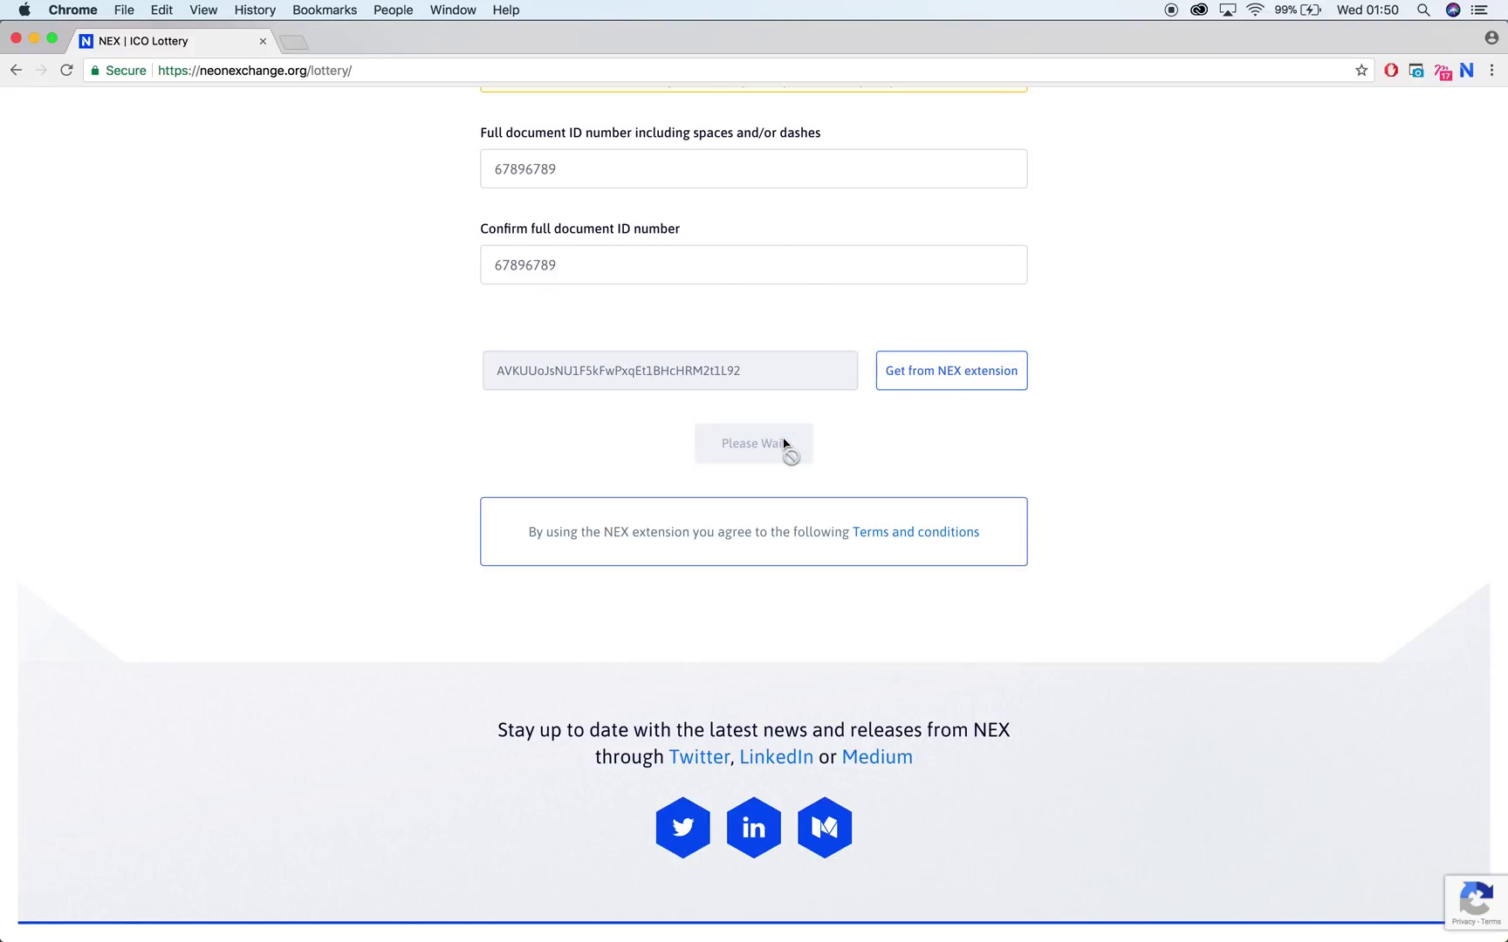